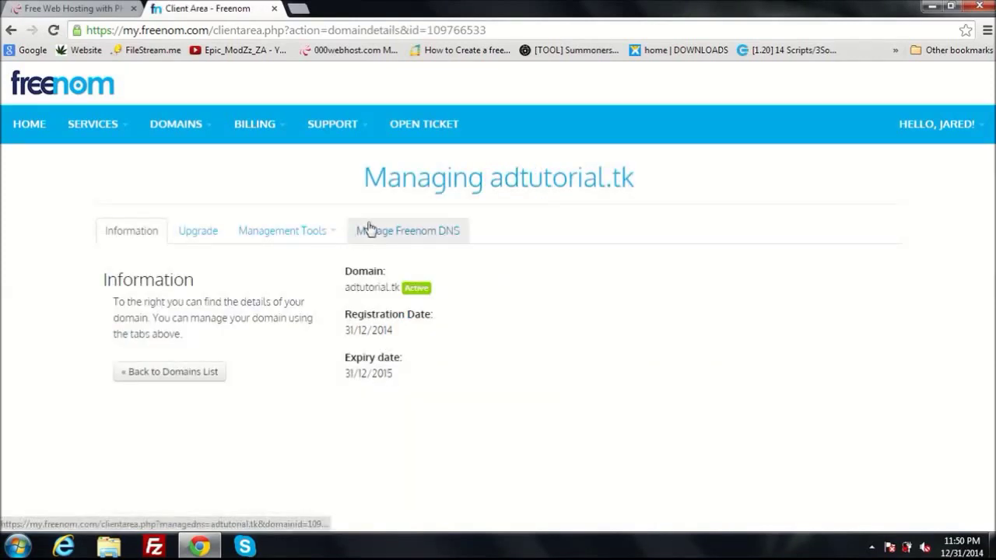
# Open the nameserver settings for adtutorial.tk in the Freenom client area
pyautogui.click(332, 236)
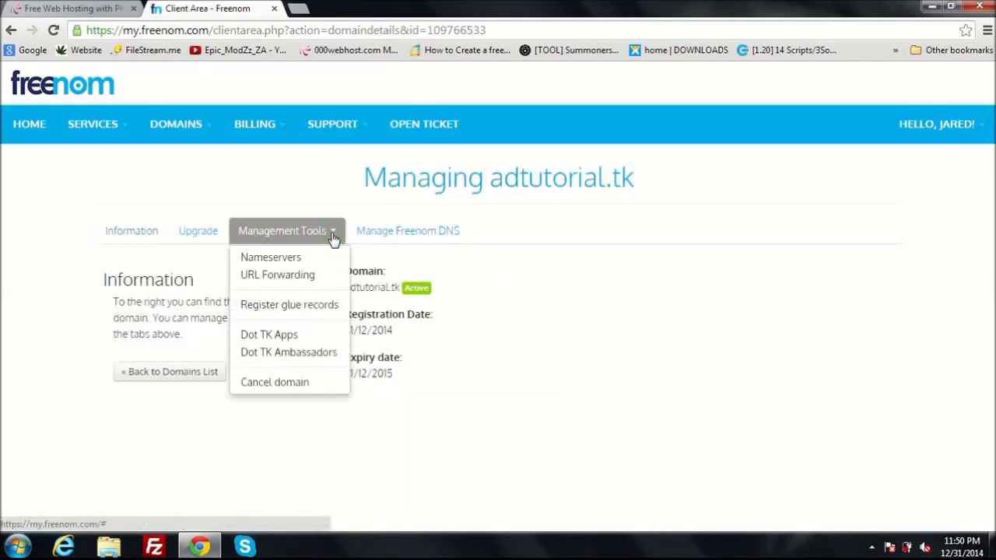
pyautogui.click(294, 262)
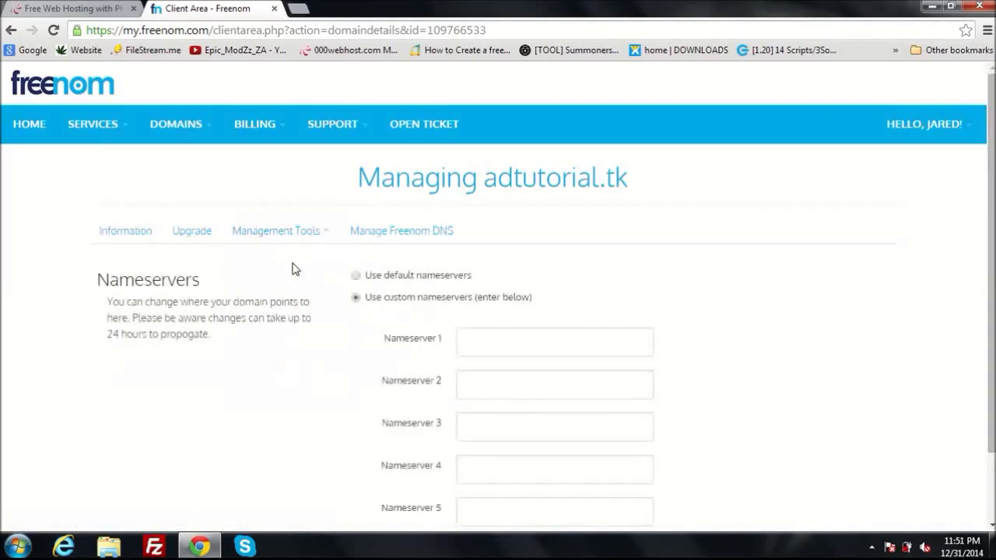
pyautogui.click(69, 8)
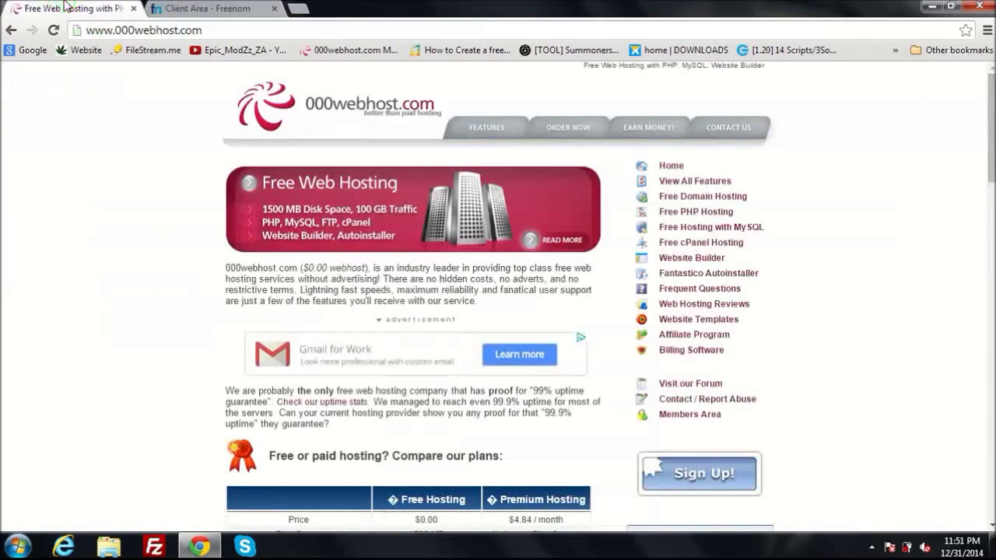
pyautogui.click(190, 8)
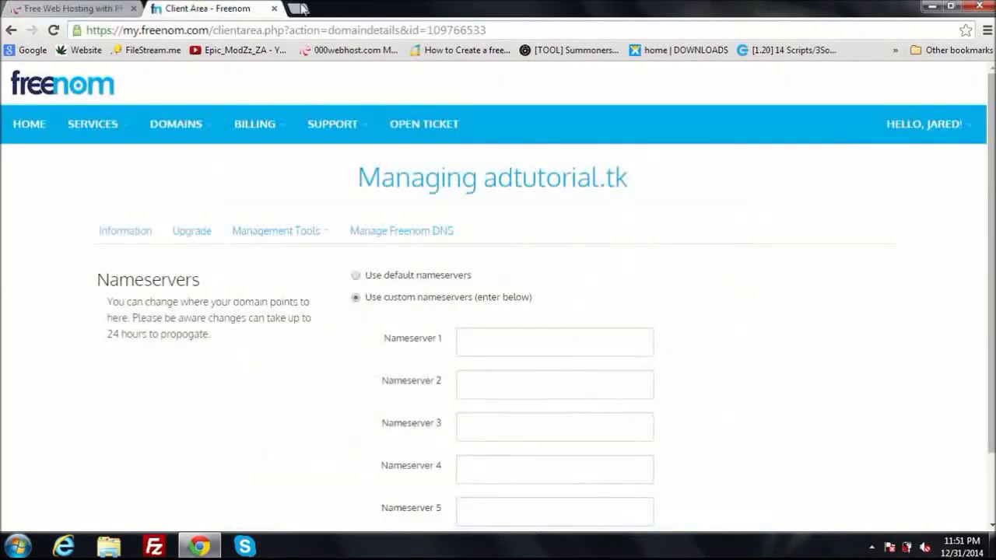
# Load adtutorial.tk in a new tab, which reports the webpage is not available
pyautogui.click(299, 8)
pyautogui.click(296, 26)
pyautogui.write('a')
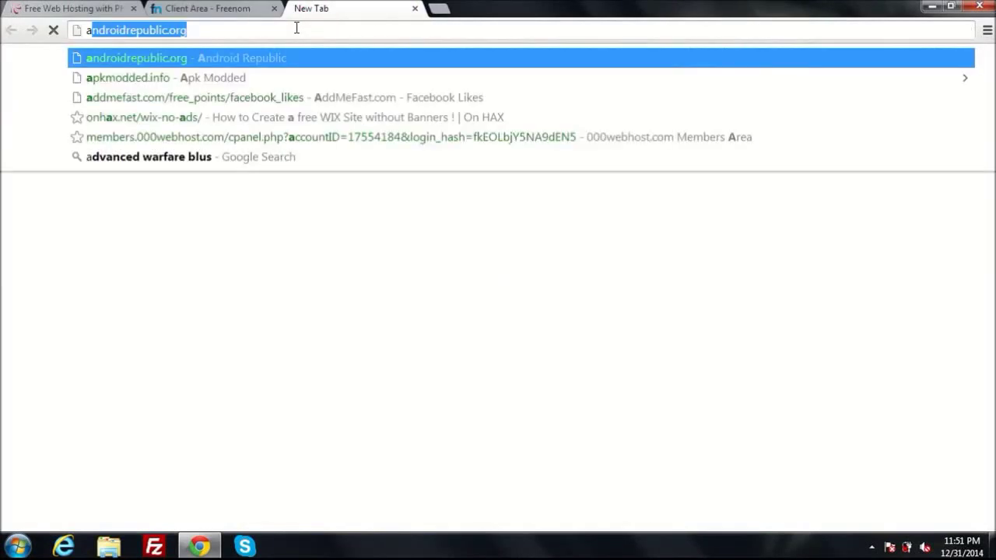
pyautogui.write('d')
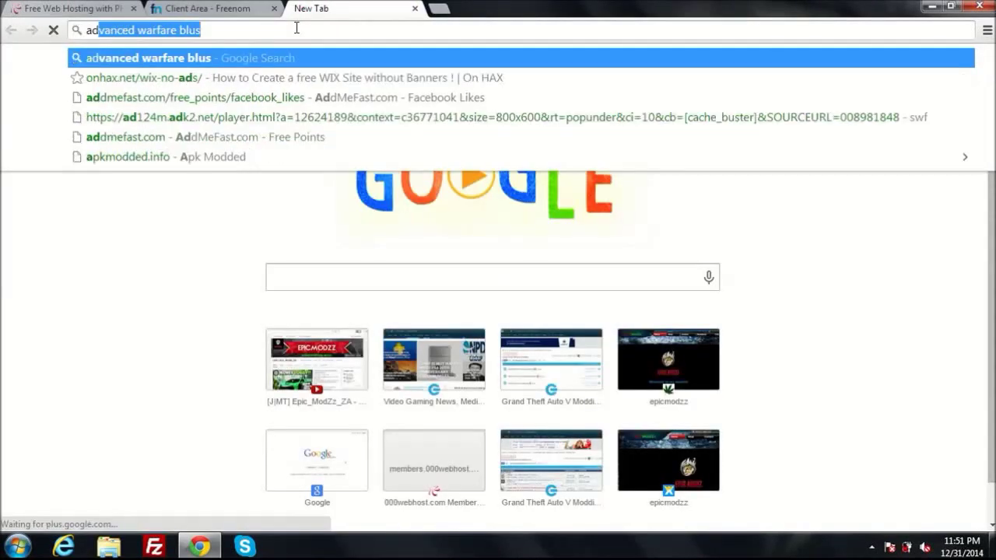
pyautogui.write('tut')
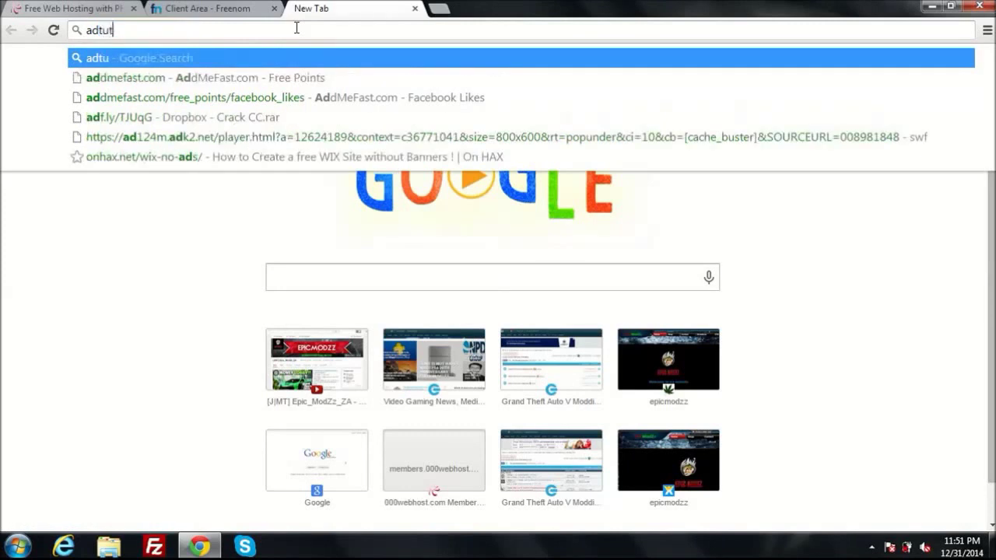
pyautogui.write('orial')
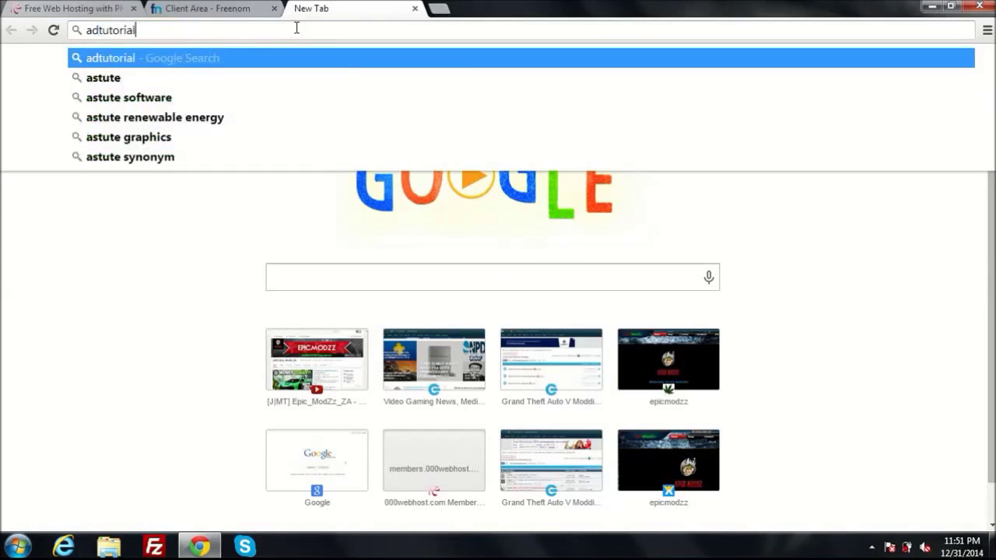
pyautogui.write('.tk')
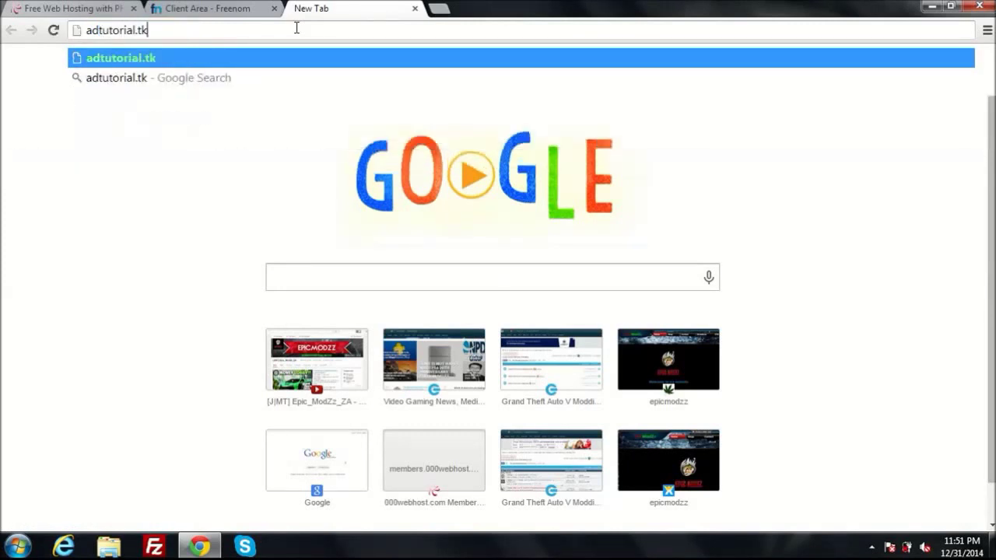
pyautogui.press('Return')
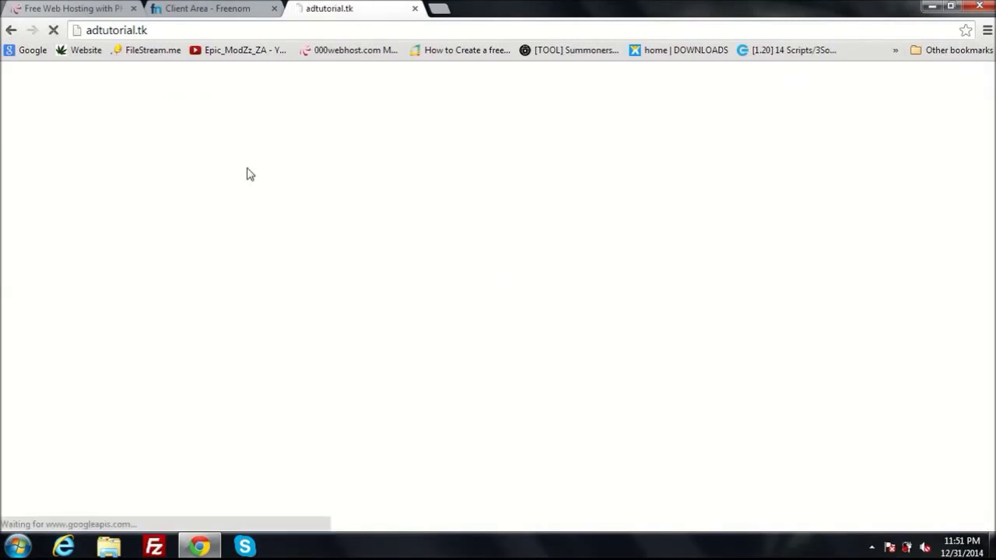
pyautogui.click(201, 8)
# Start the 000webhost free hosting sign-up with adtutorial.tk as the own domain
pyautogui.click(80, 7)
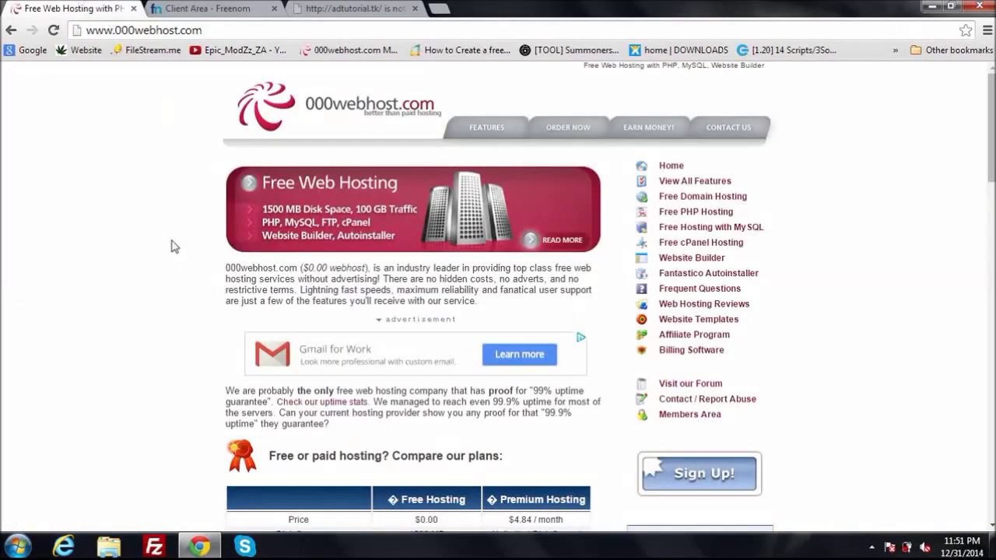
pyautogui.click(699, 473)
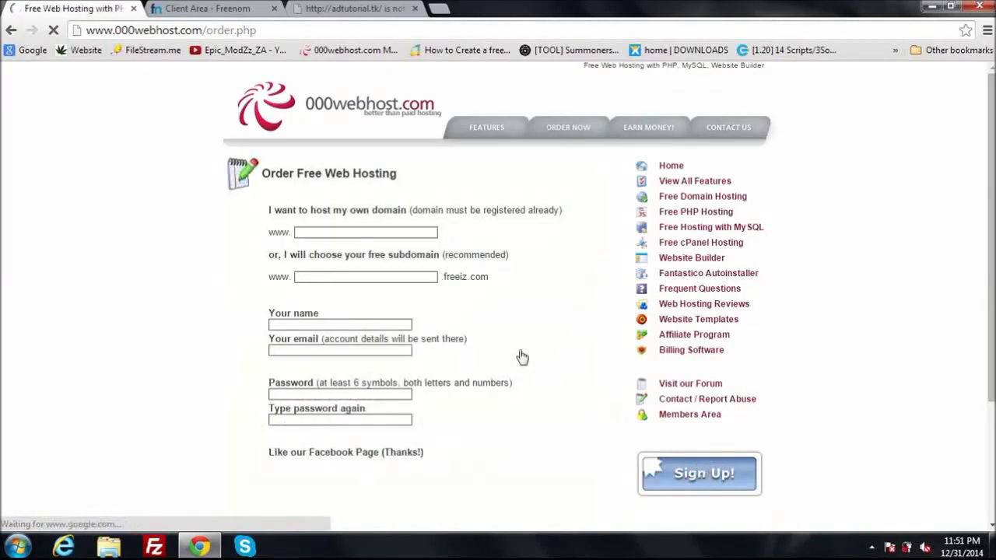
pyautogui.click(382, 232)
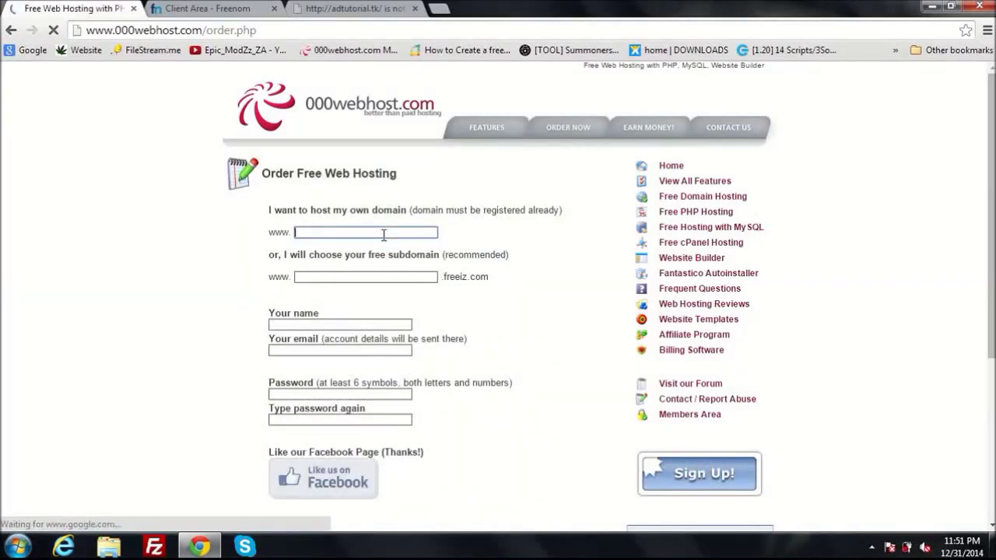
pyautogui.write('ad')
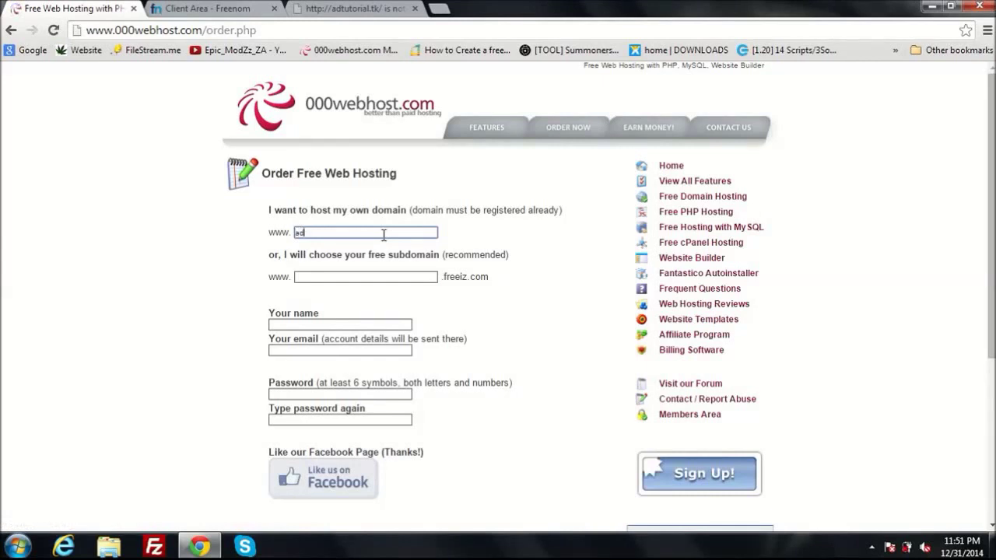
pyautogui.write('tutorial.tk')
# Fill in the account holder's name and e-mail address on the order form
pyautogui.click(330, 326)
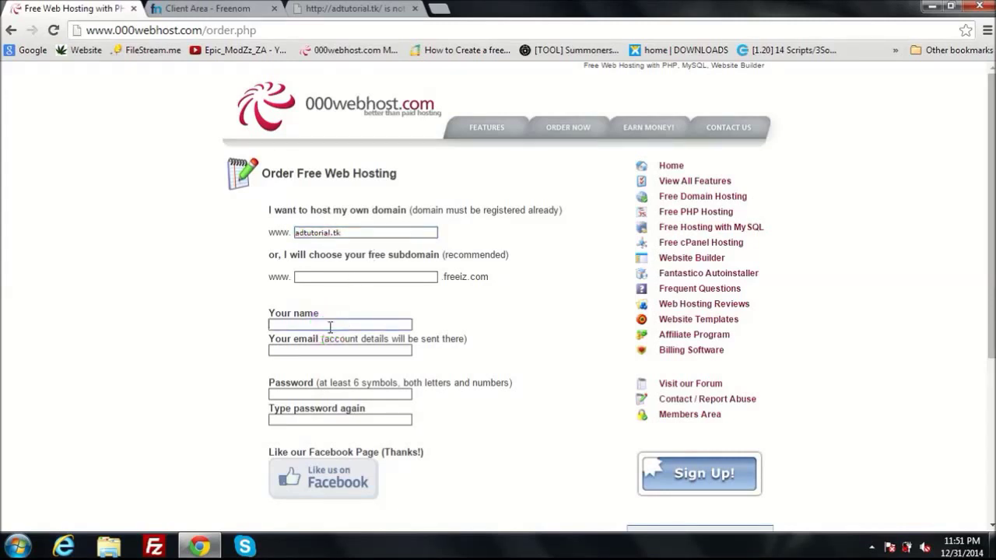
pyautogui.write('nhacjsasc')
pyautogui.click(325, 347)
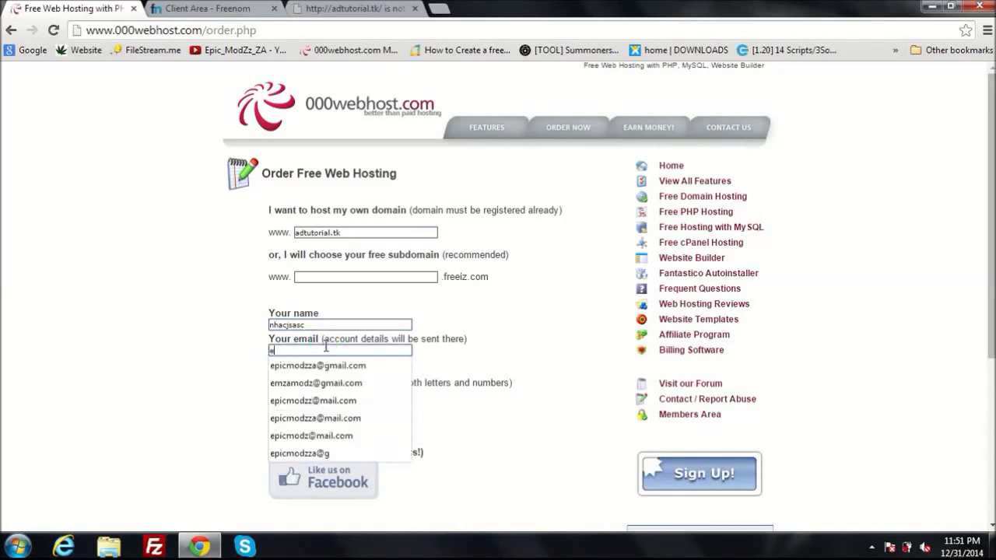
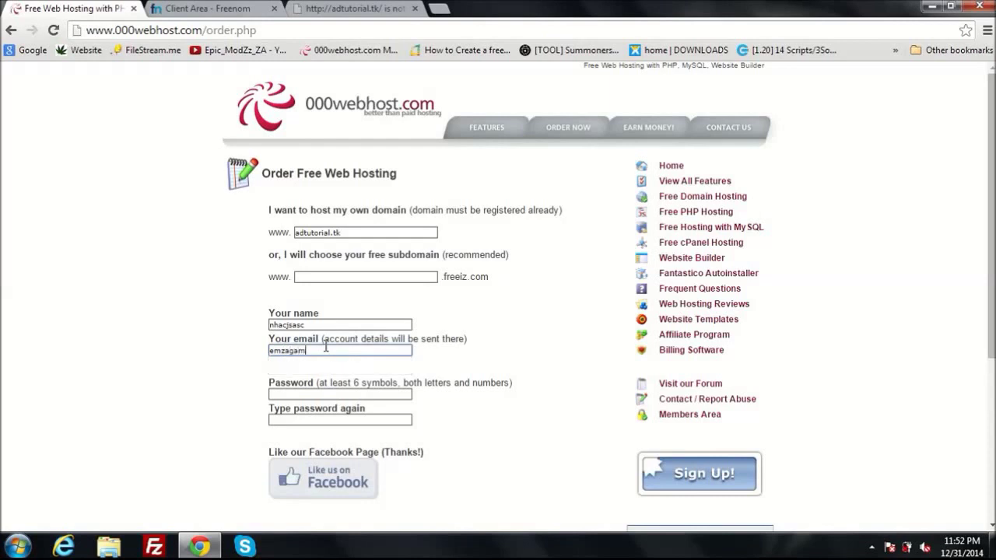
# Enter the account password and repeat it in the confirmation field
pyautogui.click(331, 395)
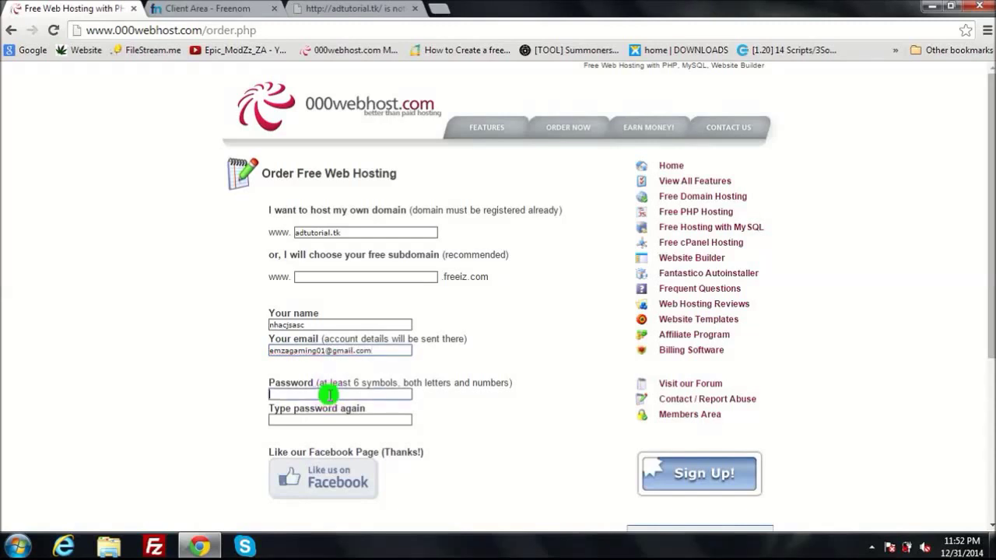
pyautogui.write('••••••••')
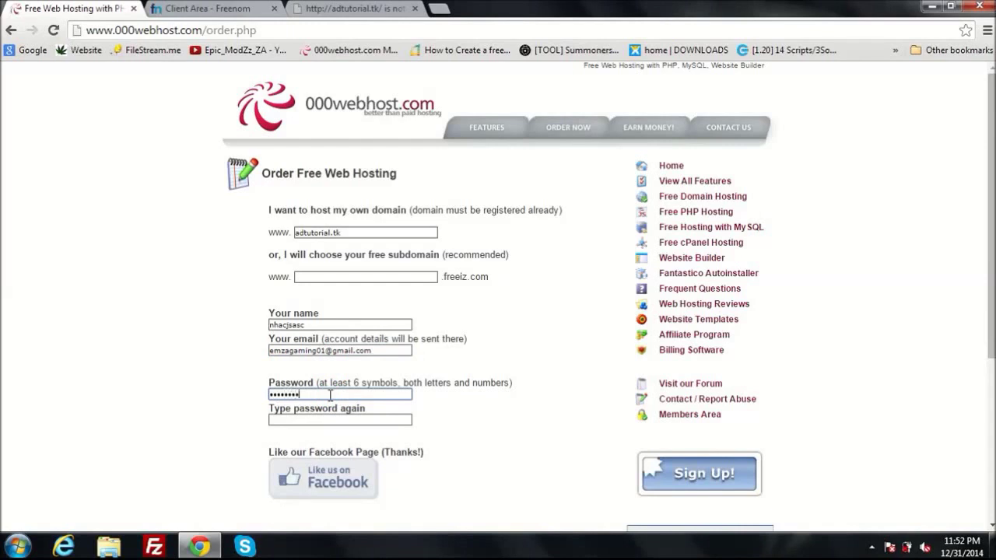
pyautogui.write('••')
pyautogui.click(325, 418)
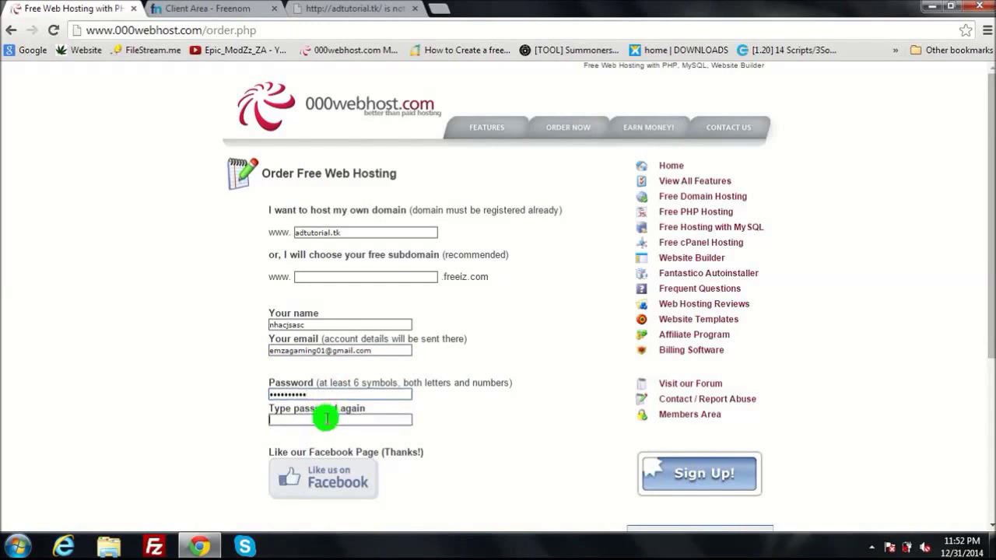
pyautogui.write('••••••••')
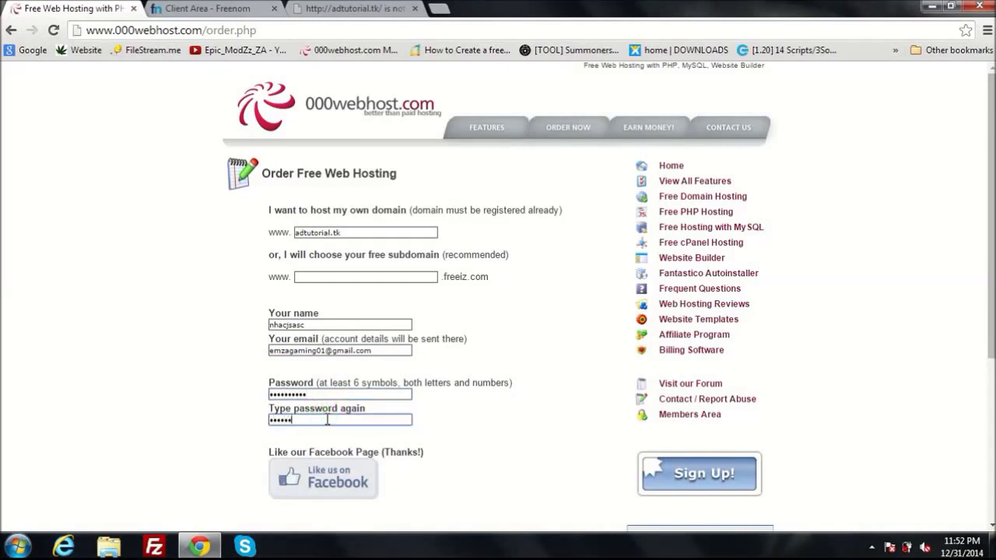
pyautogui.write('••')
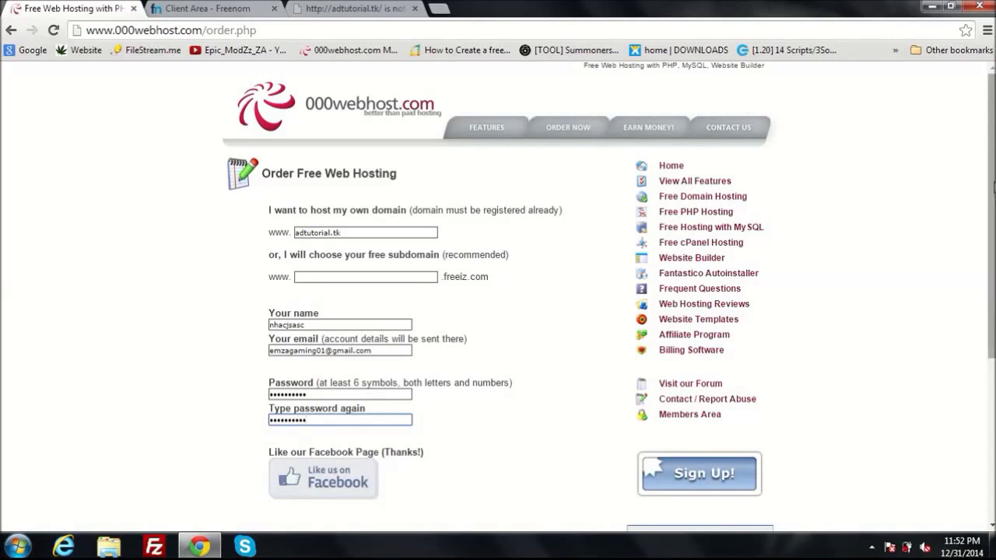
pyautogui.moveTo(988, 186); pyautogui.dragTo(994, 233)
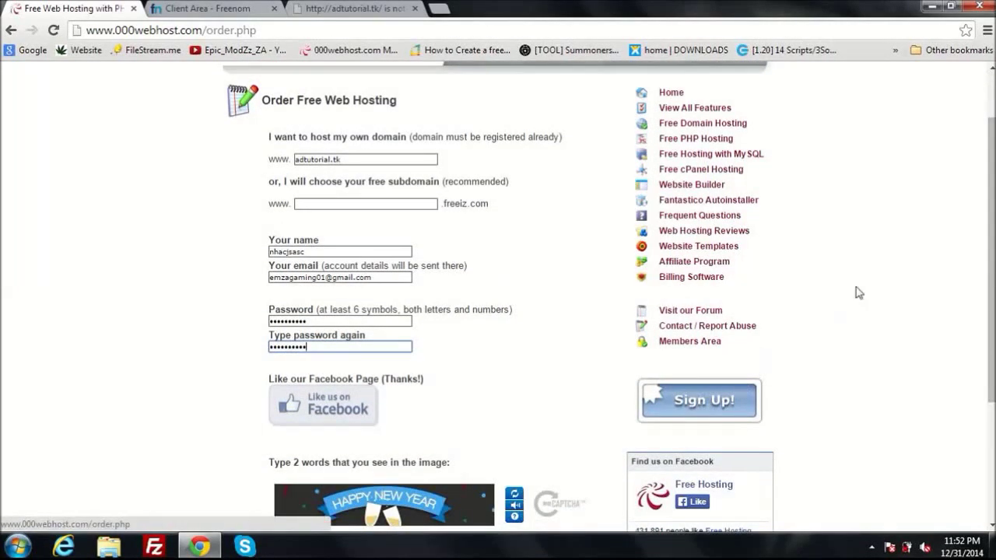
# Solve the captcha, accept the Terms Of Service and create the hosting account
pyautogui.scroll(-3, 993, 194)
pyautogui.click(462, 349)
pyautogui.write('HAP')
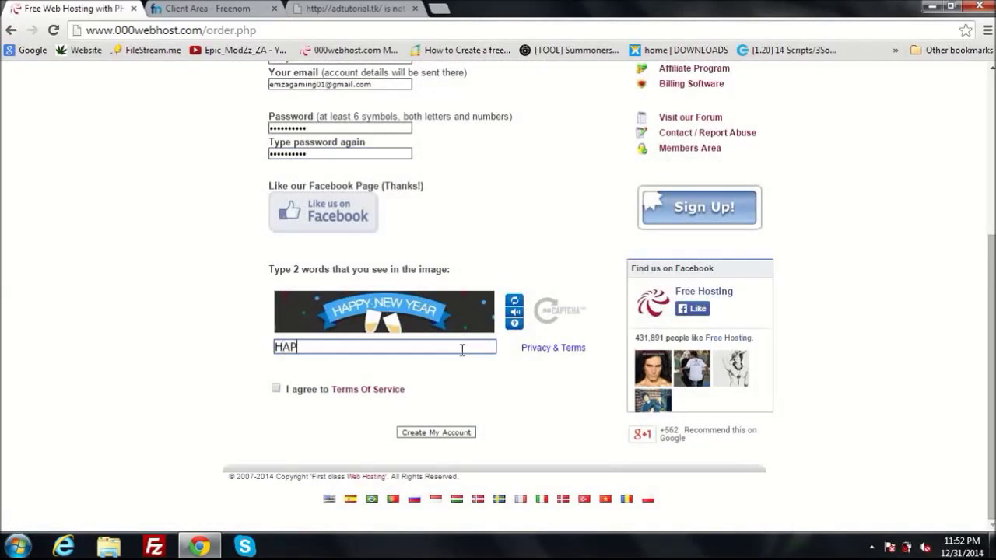
pyautogui.write('PY NEW YEARR')
pyautogui.press('BackSpace')
pyautogui.click(276, 387)
pyautogui.click(408, 432)
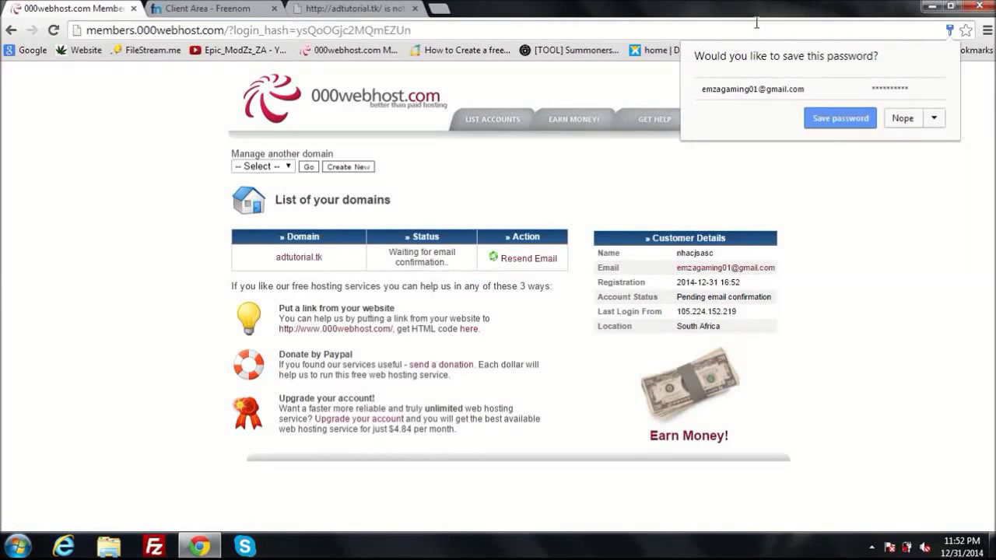
# Decline Chrome's offer to save the 000webhost password
pyautogui.click(900, 118)
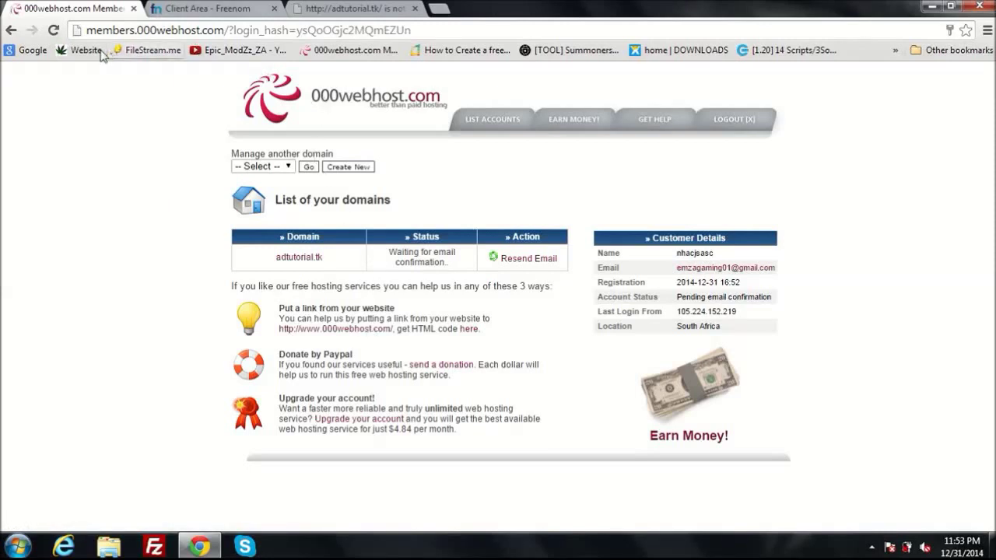
# Reload the members area and try logging in with the edited e-mail, password and captcha
pyautogui.click(54, 30)
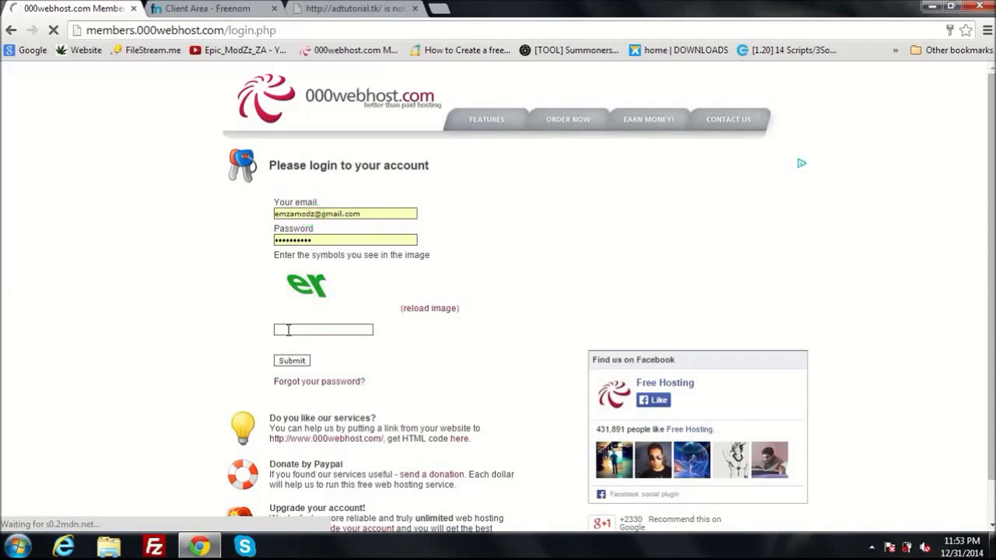
pyautogui.press('Escape')
pyautogui.press('BackSpace')
pyautogui.press('BackSpace')
pyautogui.press('BackSpace')
pyautogui.press('BackSpace')
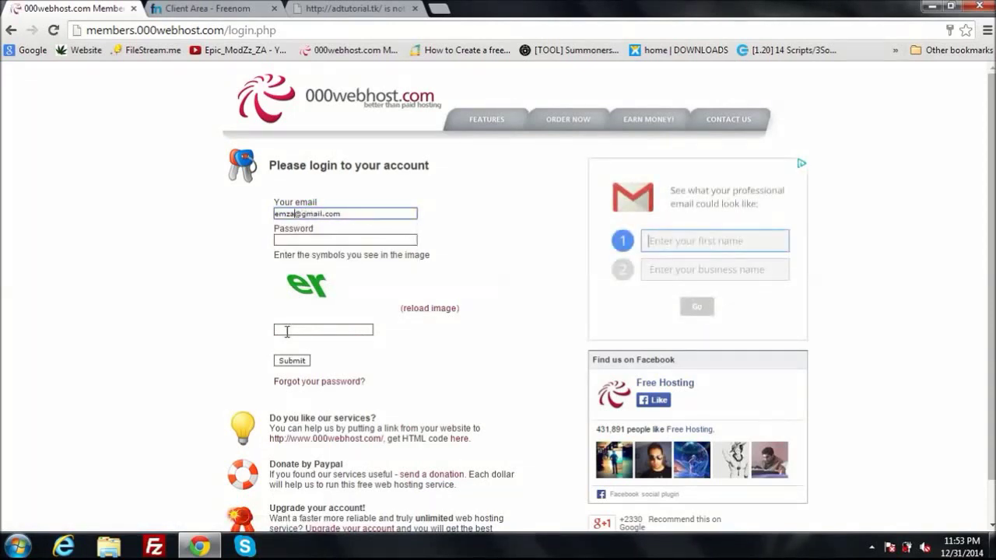
pyautogui.press('BackSpace')
pyautogui.press('BackSpace')
pyautogui.press('BackSpace')
pyautogui.press('BackSpace')
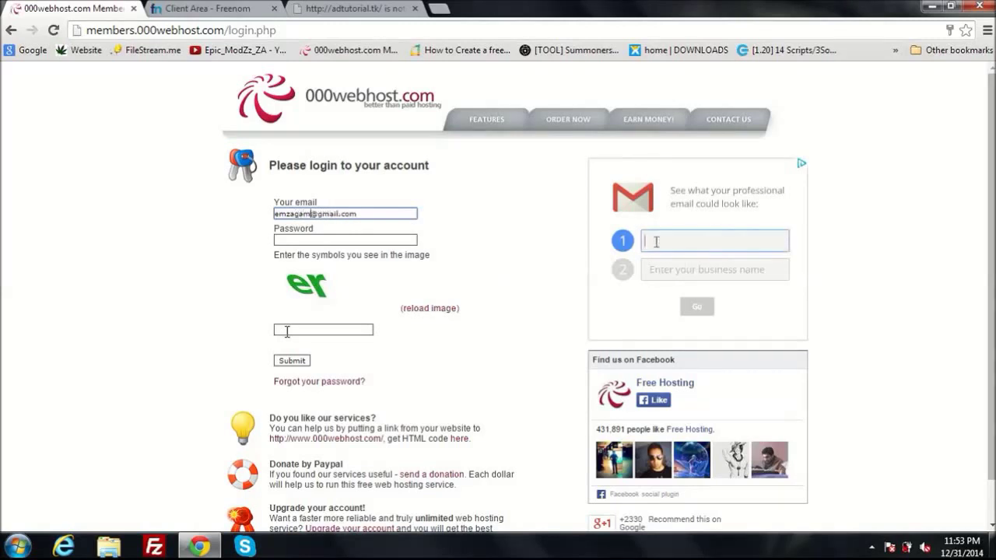
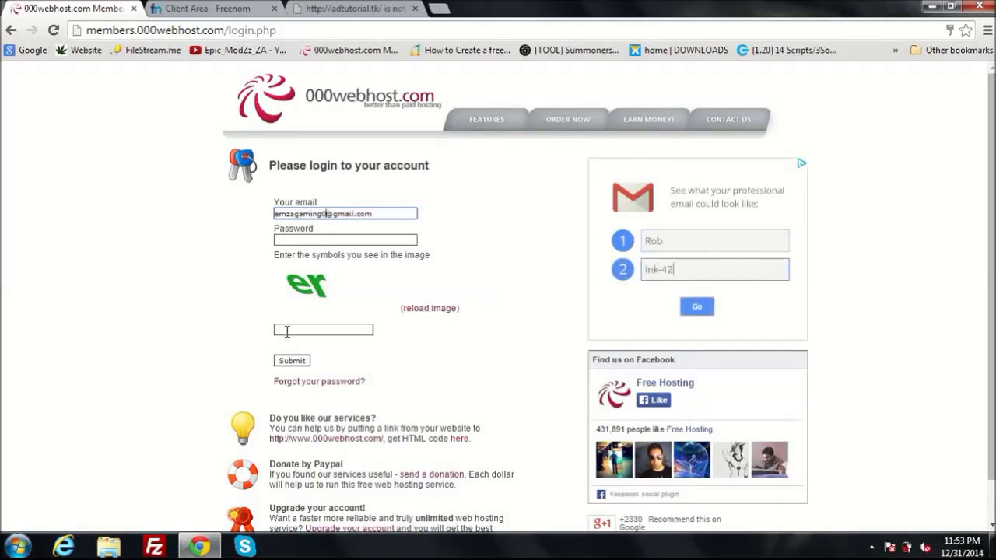
pyautogui.click(293, 231)
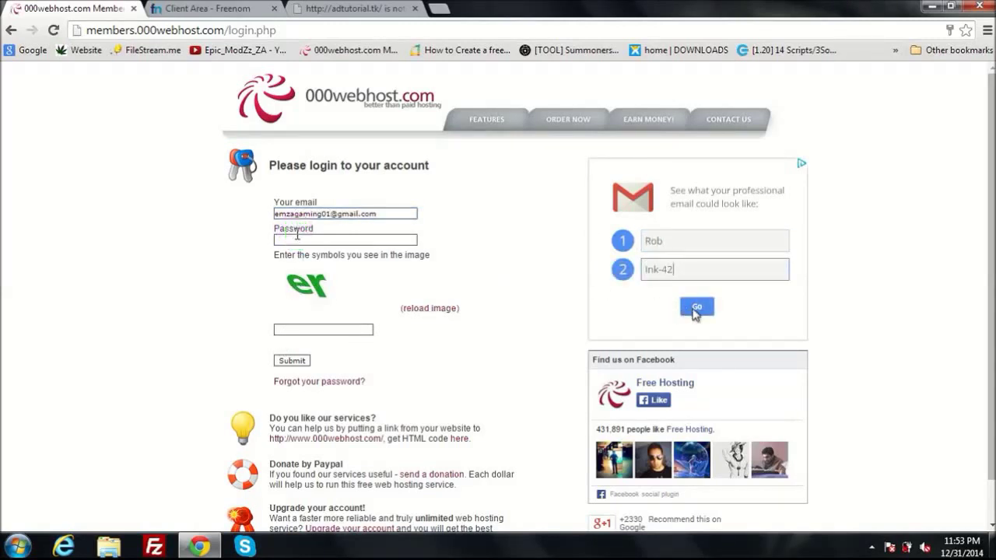
pyautogui.click(297, 237)
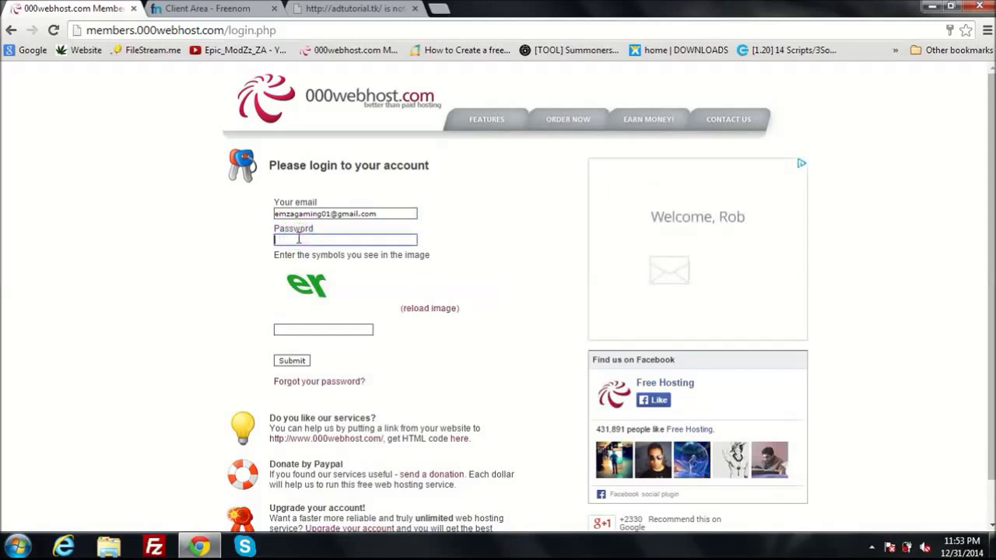
pyautogui.write('****')
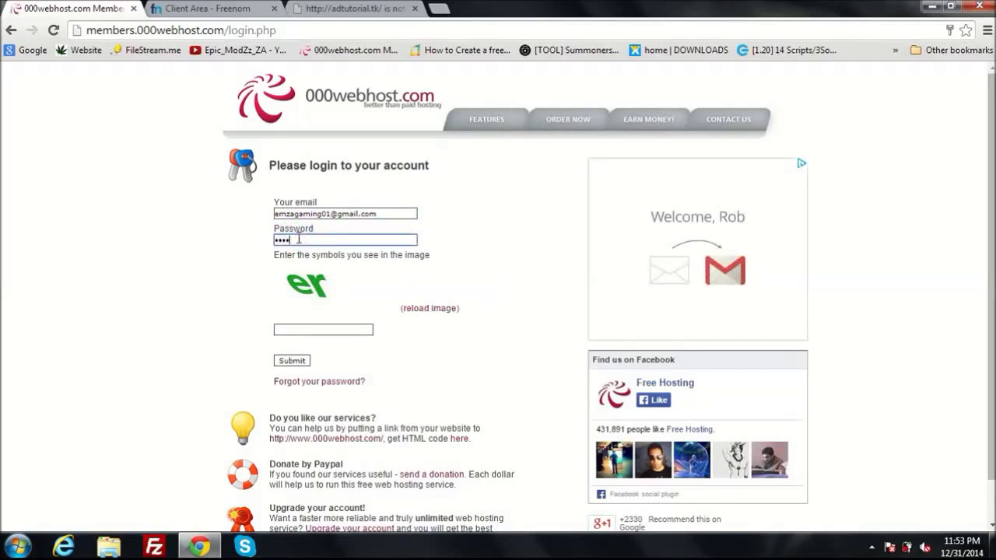
pyautogui.write('*****')
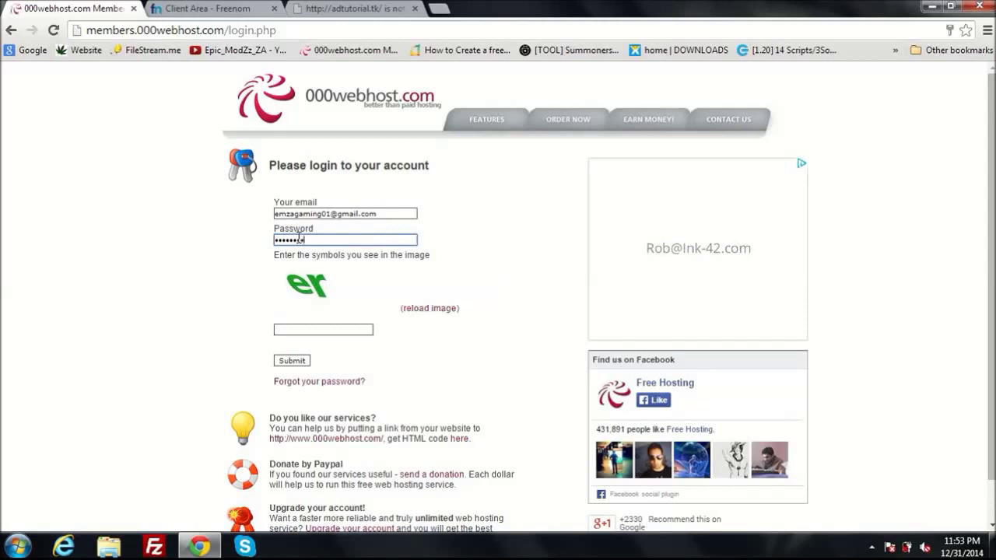
pyautogui.click(333, 330)
pyautogui.write('er')
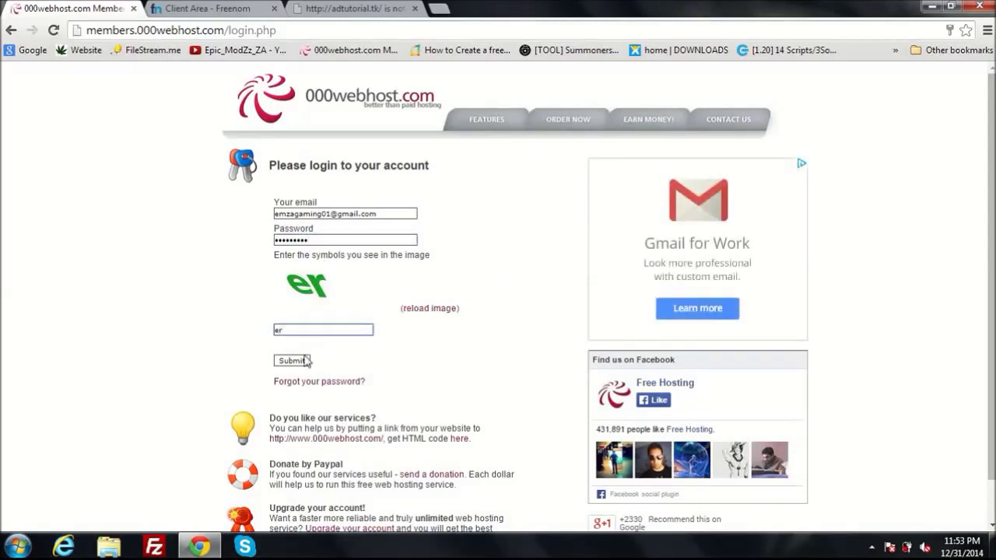
pyautogui.click(307, 360)
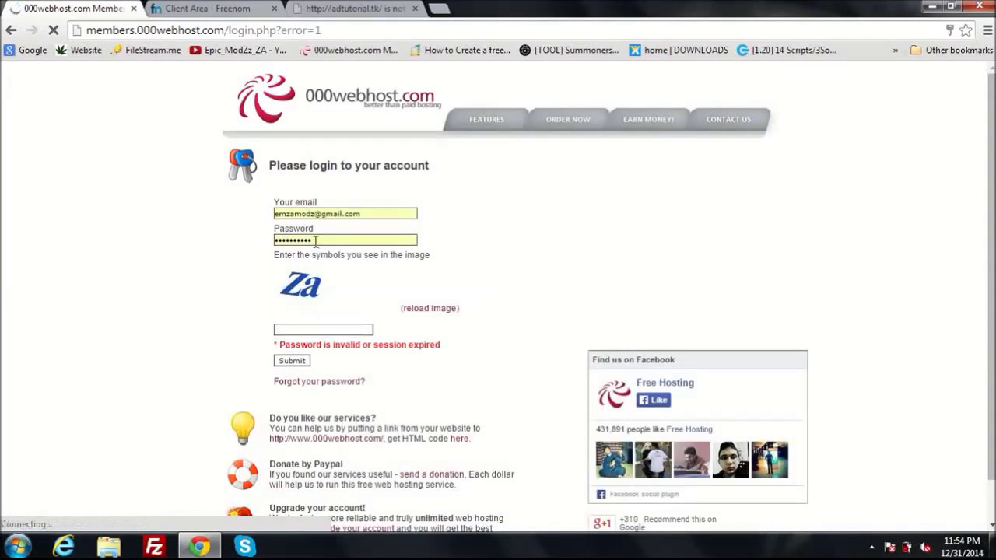
# Retype the captcha and password and resubmit, reaching the epicmodzz.tk control panel
pyautogui.click(306, 331)
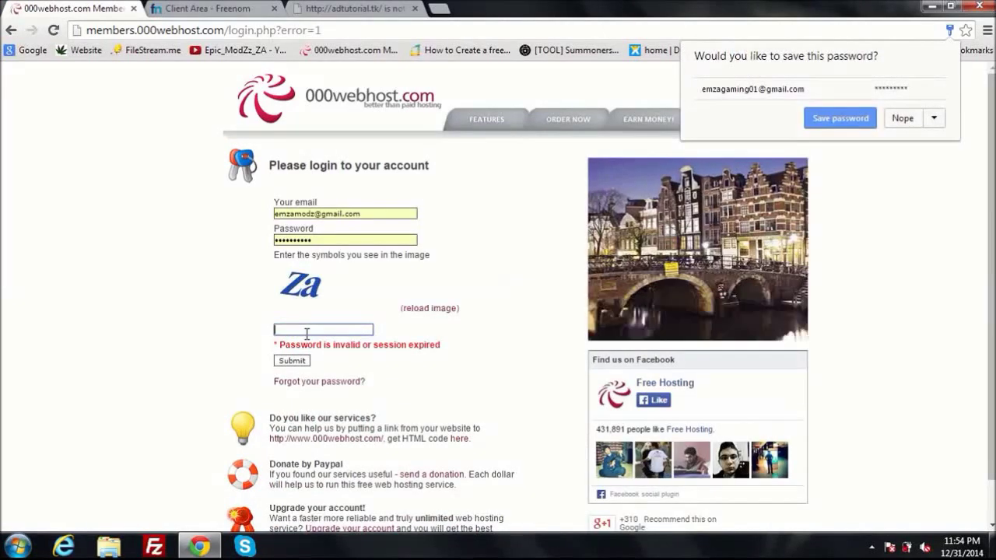
pyautogui.write('za')
pyautogui.click(325, 240)
pyautogui.press('BackSpace')
pyautogui.press('BackSpace')
pyautogui.press('BackSpace')
pyautogui.press('BackSpace')
pyautogui.press('BackSpace')
pyautogui.press('BackSpace')
pyautogui.press('BackSpace')
pyautogui.press('BackSpace')
pyautogui.press('BackSpace')
pyautogui.press('BackSpace')
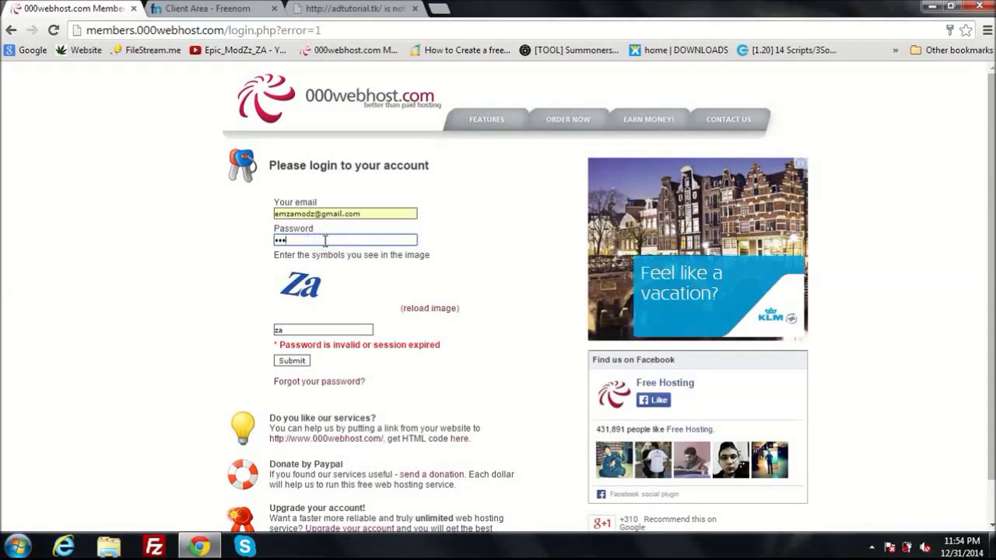
pyautogui.write('*****')
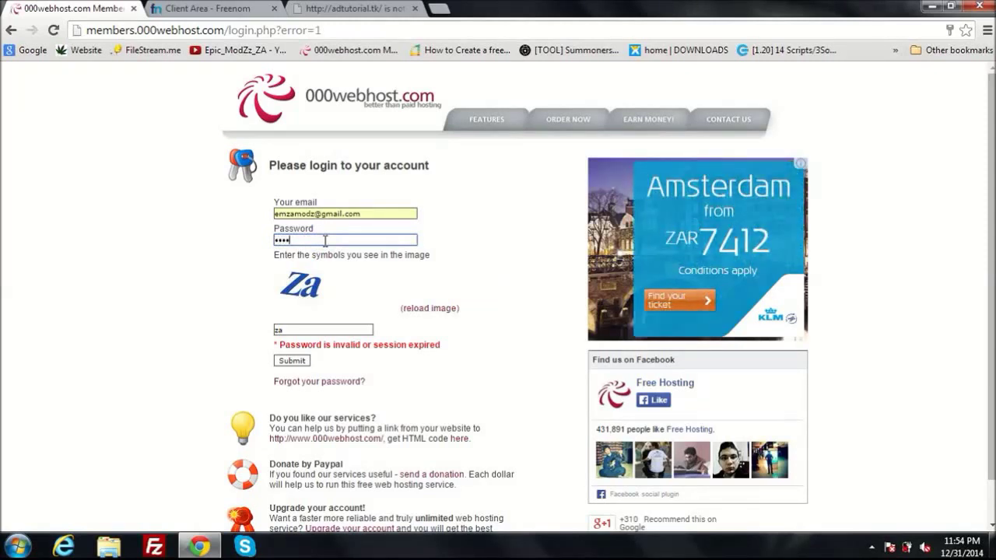
pyautogui.write('***')
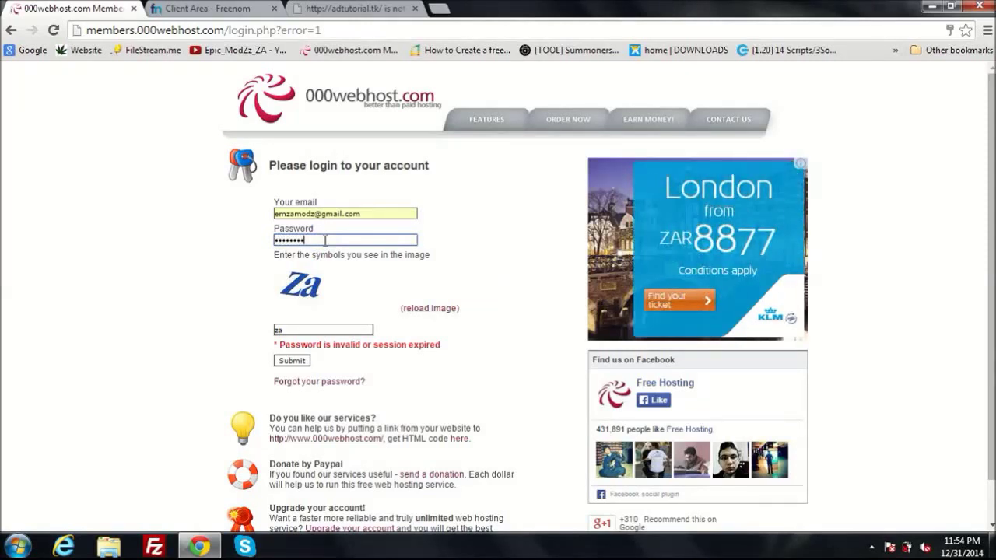
pyautogui.write('**')
pyautogui.click(284, 363)
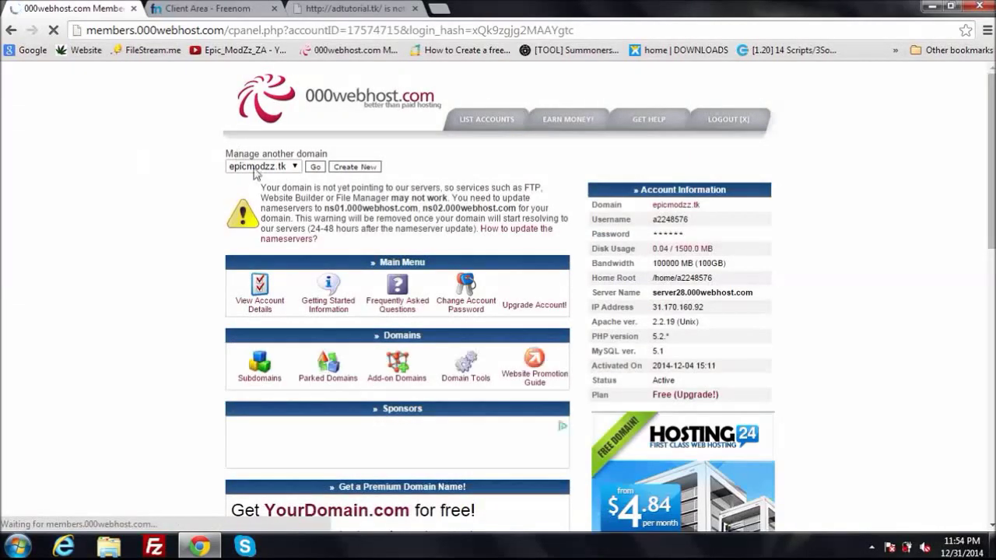
# Return to the 000webhost login page
pyautogui.click(293, 159)
pyautogui.click(185, 123)
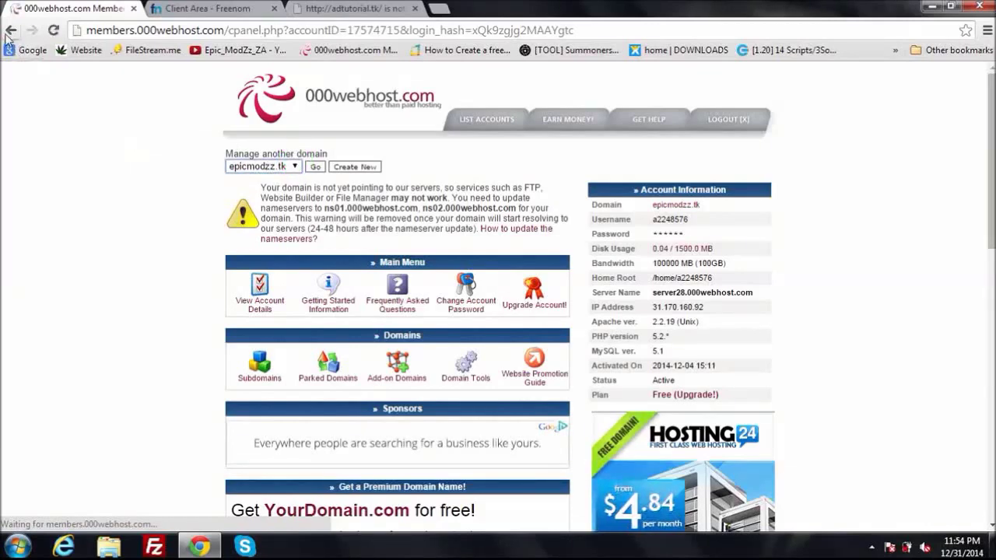
pyautogui.click(11, 31)
pyautogui.click(10, 30)
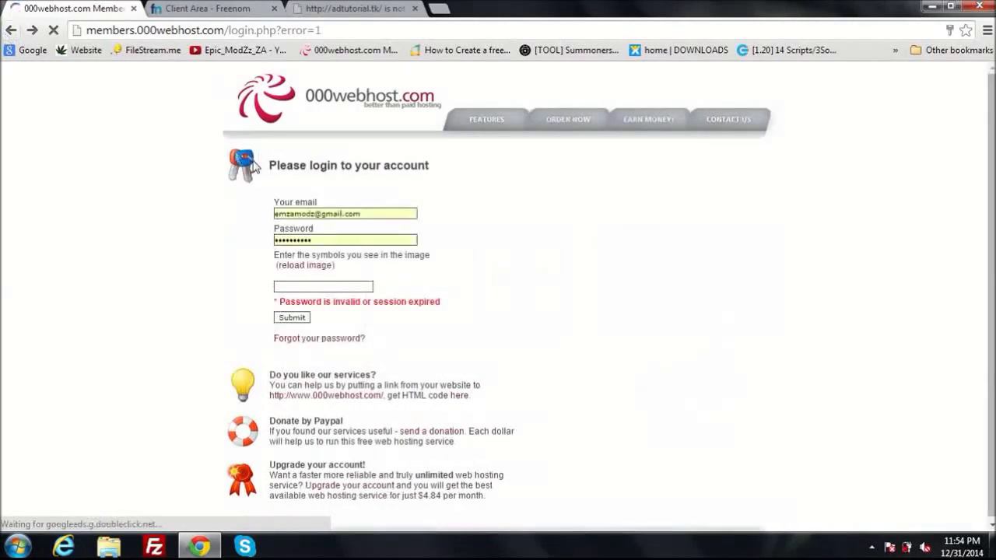
# Sign in with the other account's e-mail, password and captcha; adtutorial.tk shows Active
pyautogui.click(315, 216)
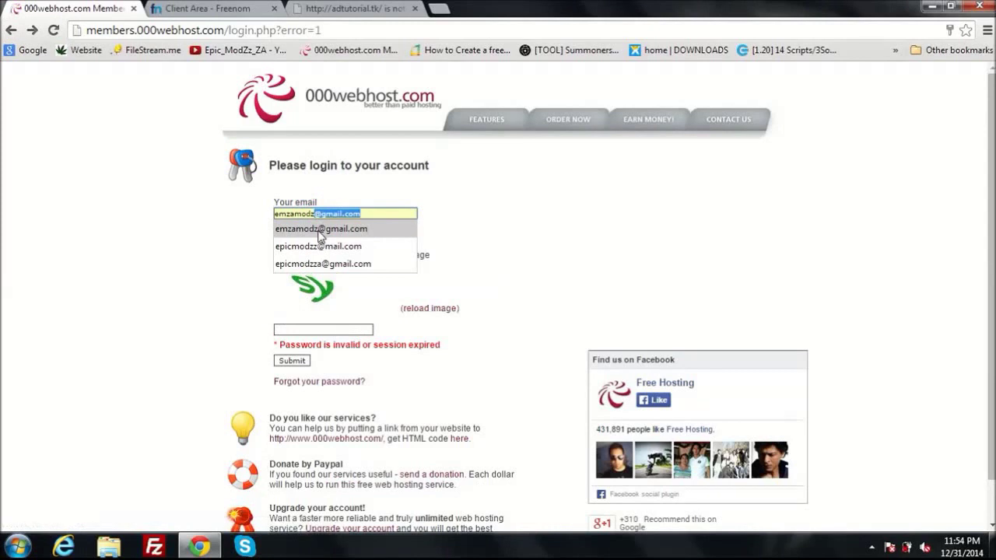
pyautogui.click(319, 229)
pyautogui.press('Left')
pyautogui.press('Left')
pyautogui.press('Left')
pyautogui.press('Left')
pyautogui.press('Left')
pyautogui.press('Left')
pyautogui.press('Left')
pyautogui.press('Left')
pyautogui.press('Left')
pyautogui.press('Left')
pyautogui.press('BackSpace')
pyautogui.press('BackSpace')
pyautogui.press('BackSpace')
pyautogui.press('BackSpace')
pyautogui.press('BackSpace')
pyautogui.press('BackSpace')
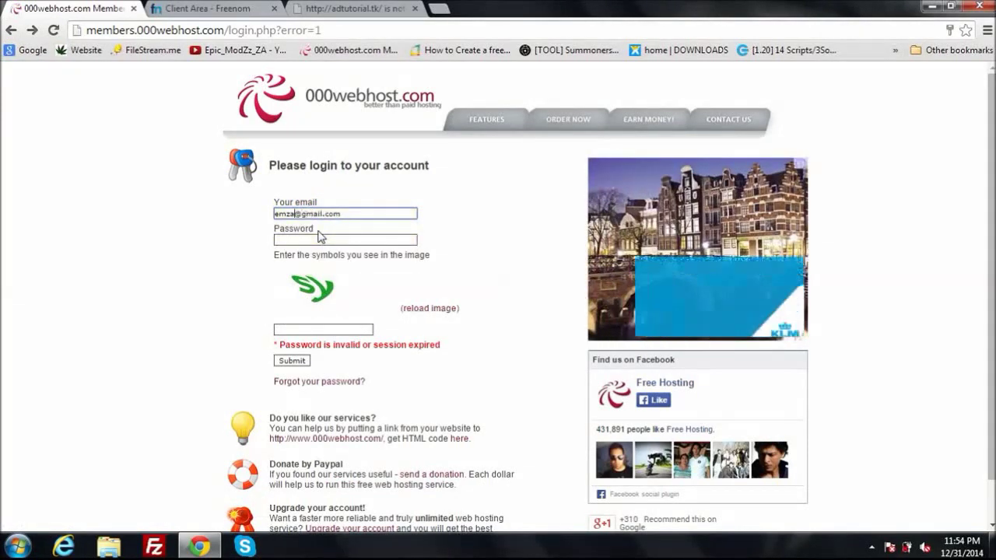
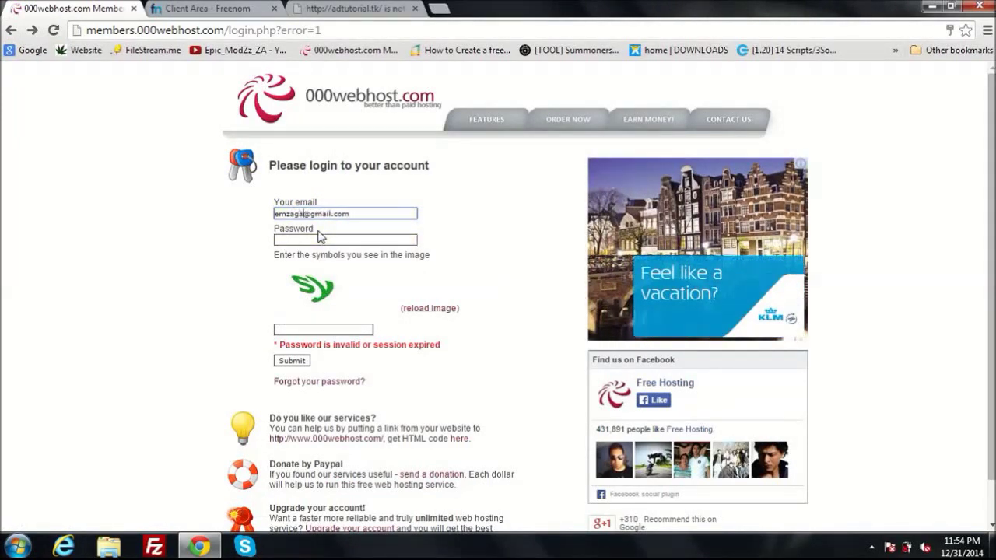
pyautogui.click(319, 240)
pyautogui.write('e')
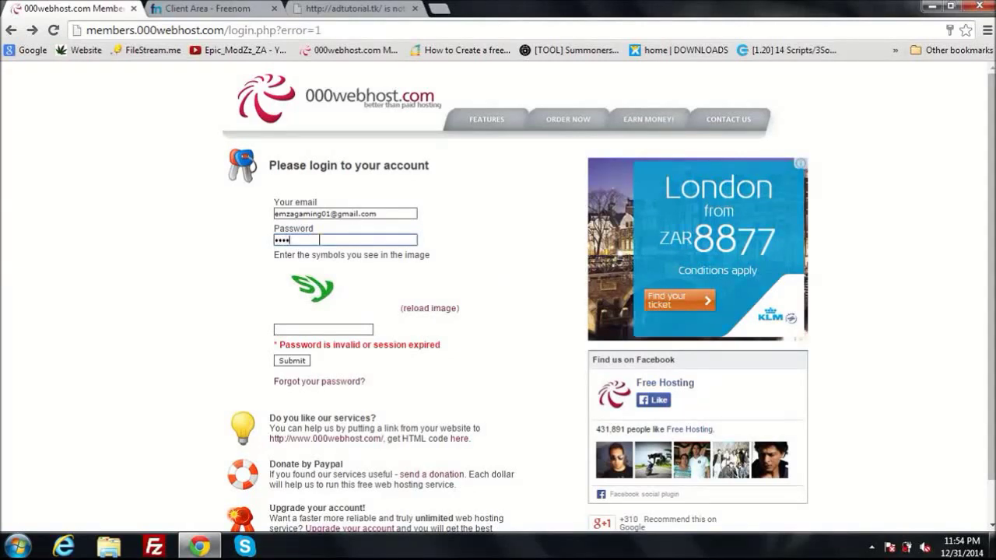
pyautogui.write('•••')
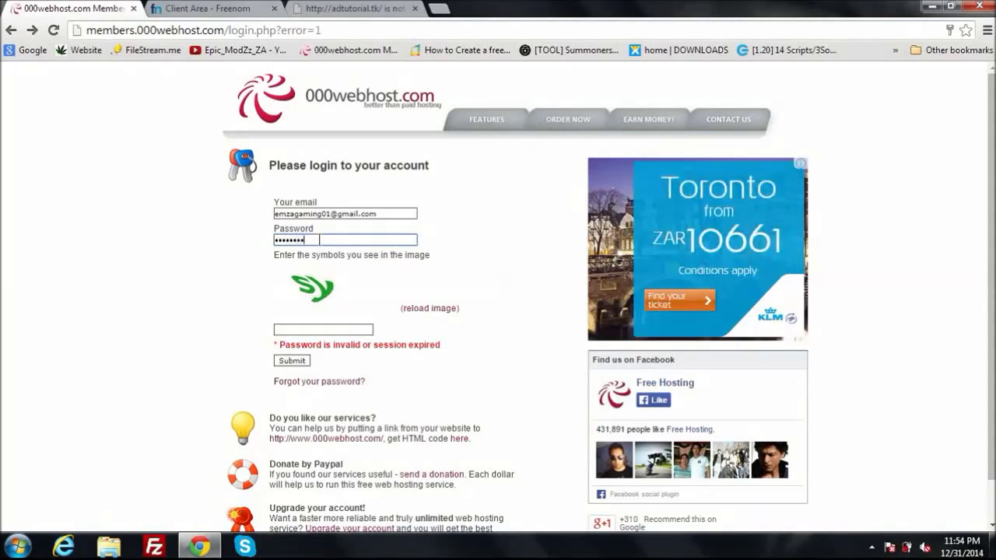
pyautogui.click(315, 331)
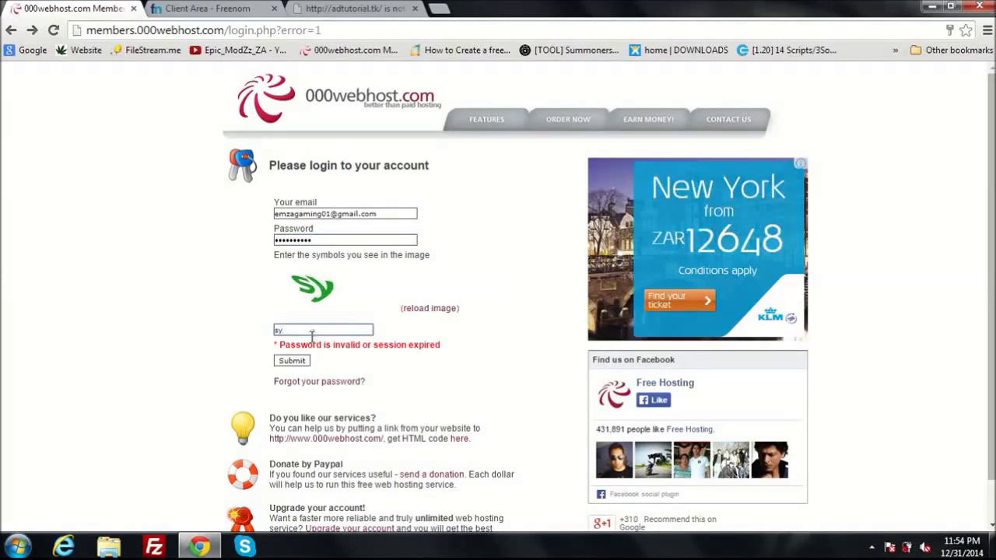
pyautogui.click(301, 362)
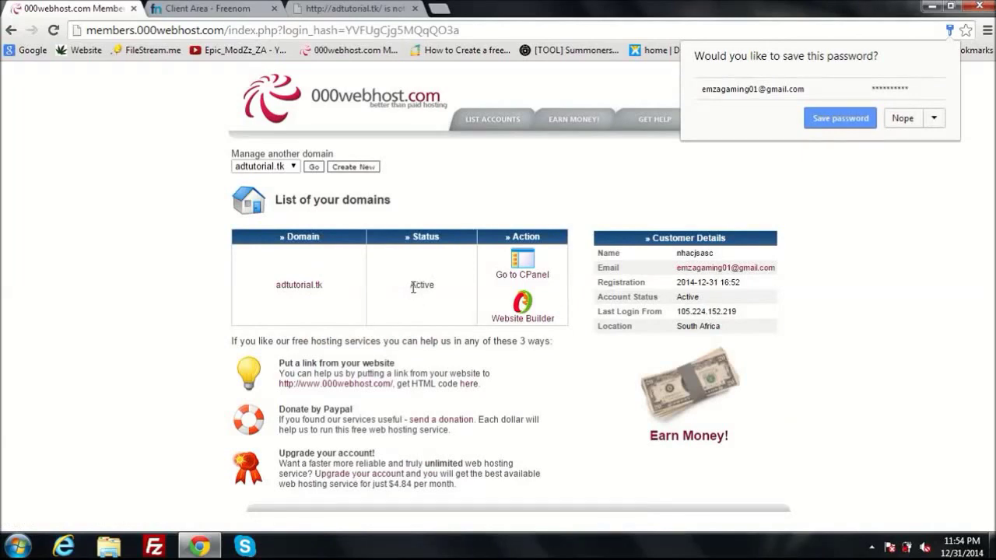
pyautogui.moveTo(413, 285); pyautogui.dragTo(440, 280)
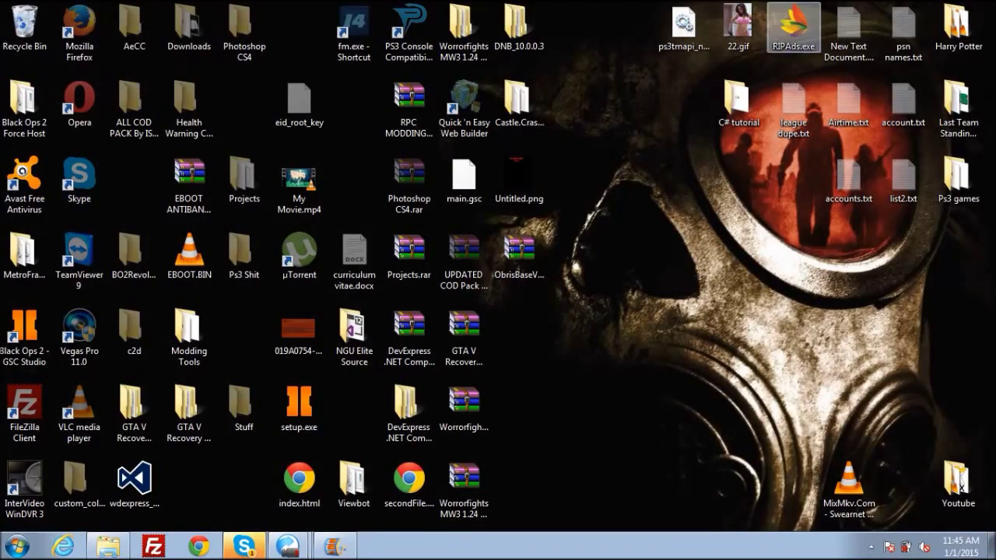
pyautogui.click(793, 28)
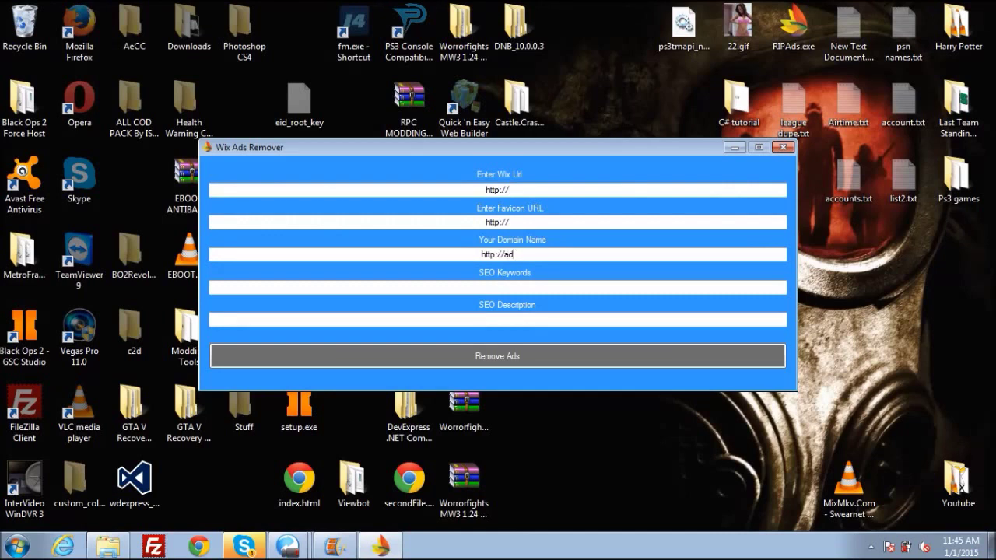
pyautogui.write('tutorial.tk')
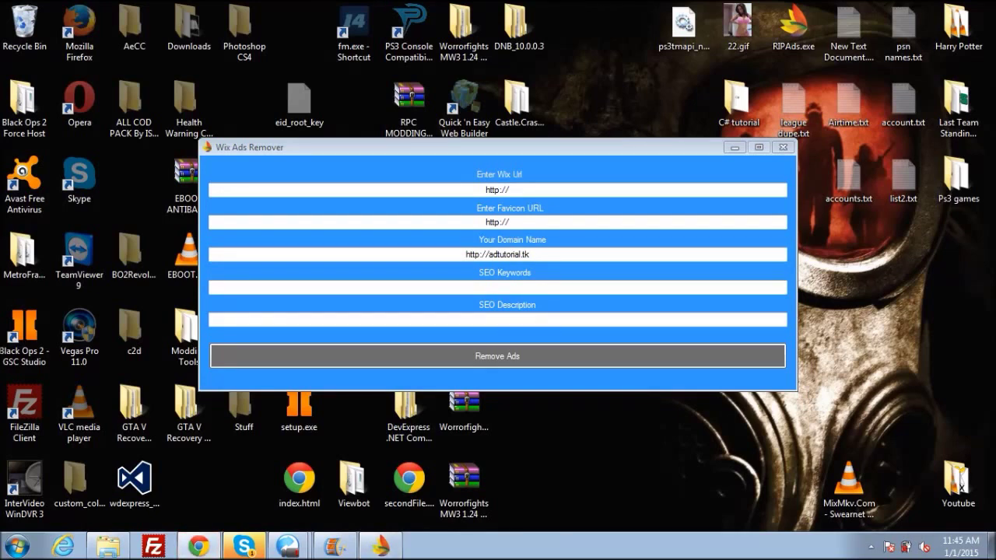
pyautogui.hotkey('ctrl', 'l')
pyautogui.write('wi')
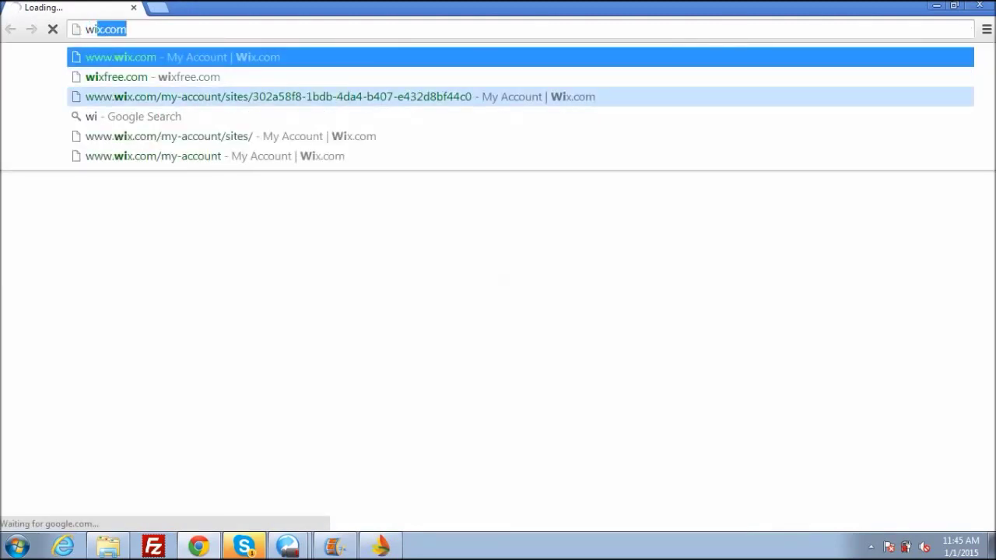
# Copy the adtutorial site's address from Wix My Sites and return to Wix Ads Remover
pyautogui.click(233, 136)
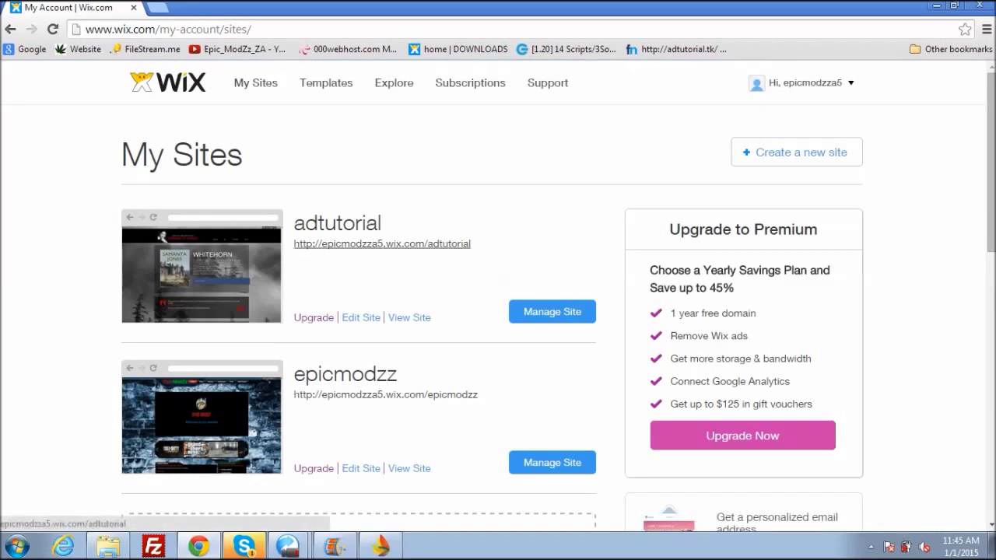
pyautogui.rightClick(459, 244)
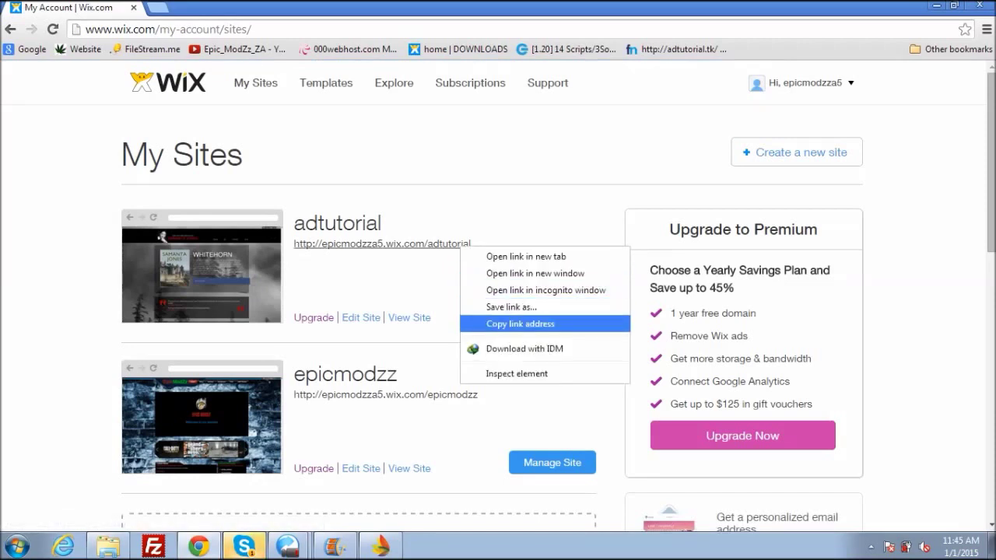
pyautogui.click(514, 323)
pyautogui.hotkey('alt', 'Tab')
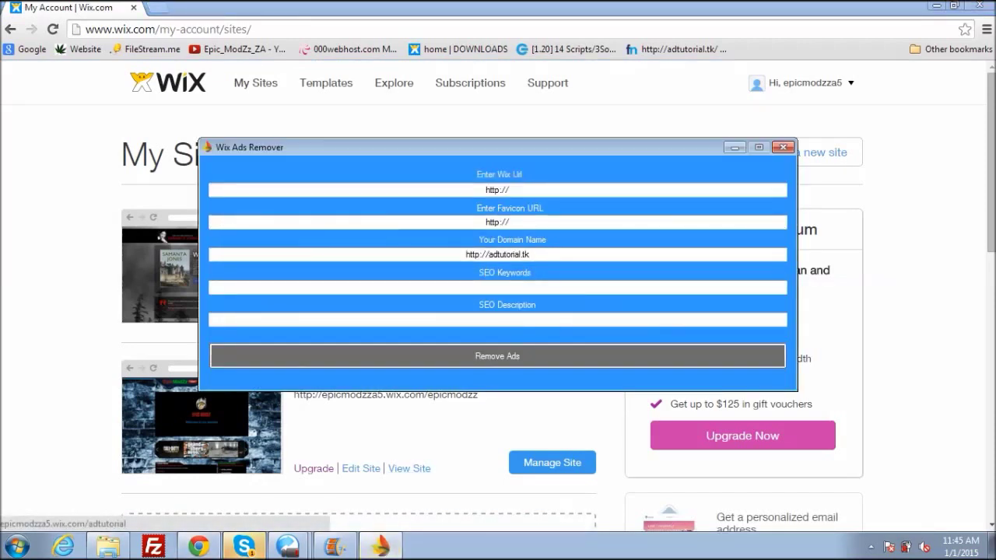
# Paste the adtutorial Wix URL and save ad-free index.html and secondFile.html to the Desktop, replacing old copies
pyautogui.hotkey('ctrl', 'a')
pyautogui.press('BackSpace')
pyautogui.write('http://epicmodzza5.wix.com/adtutorial')
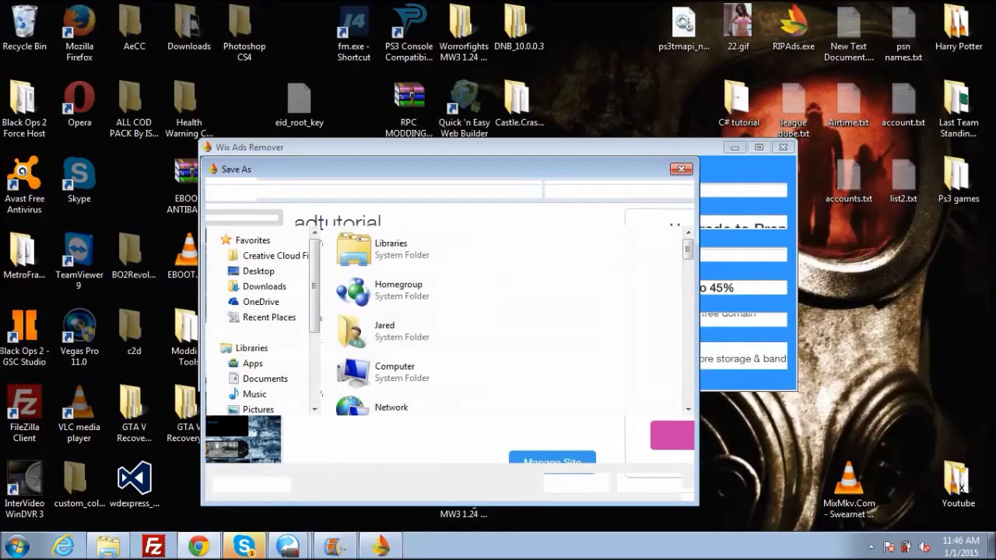
pyautogui.click(258, 271)
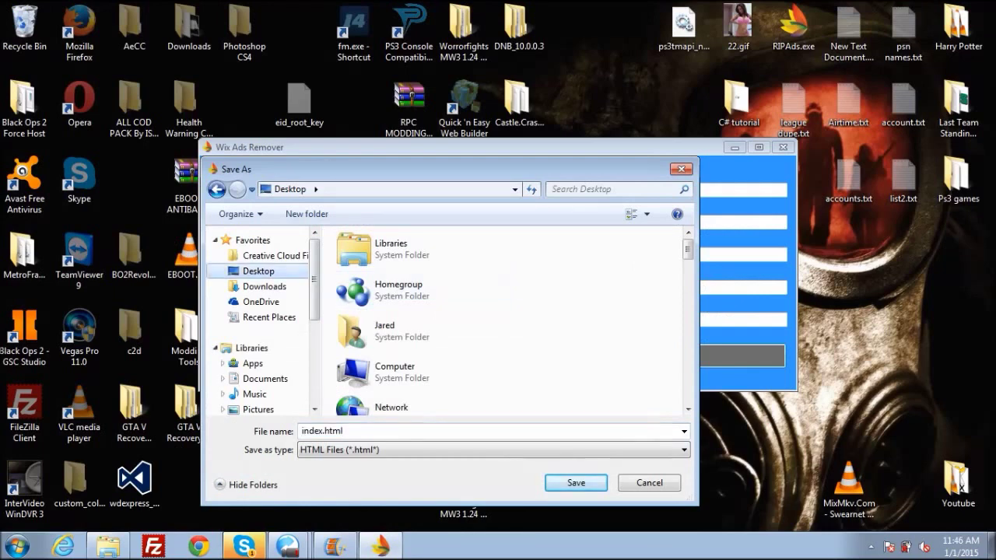
pyautogui.press('Return')
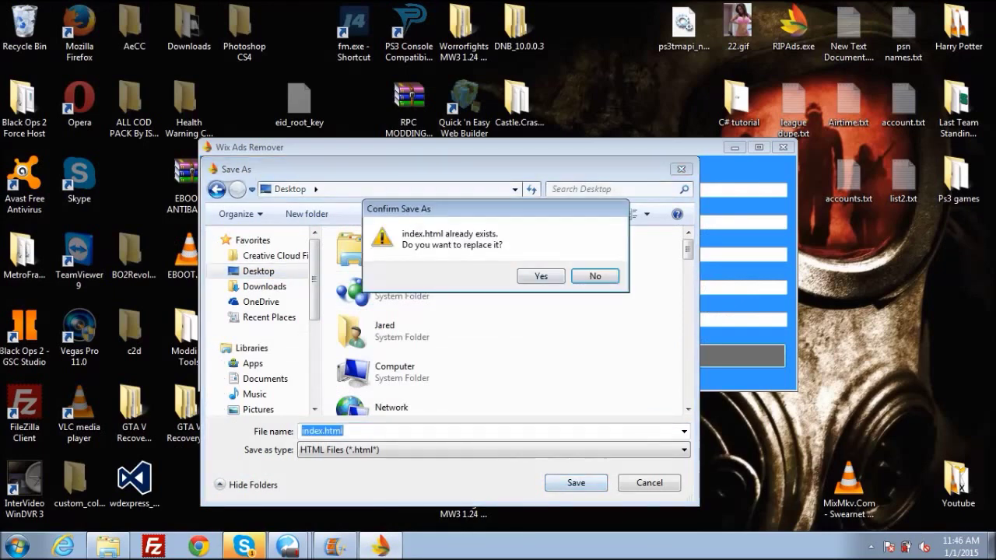
pyautogui.press('y')
pyautogui.press('Return')
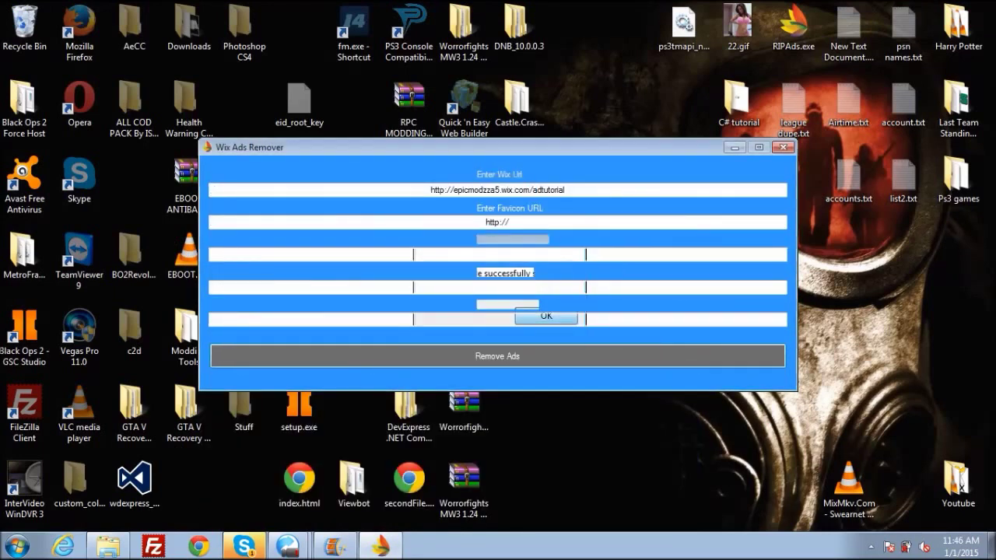
pyautogui.press('Return')
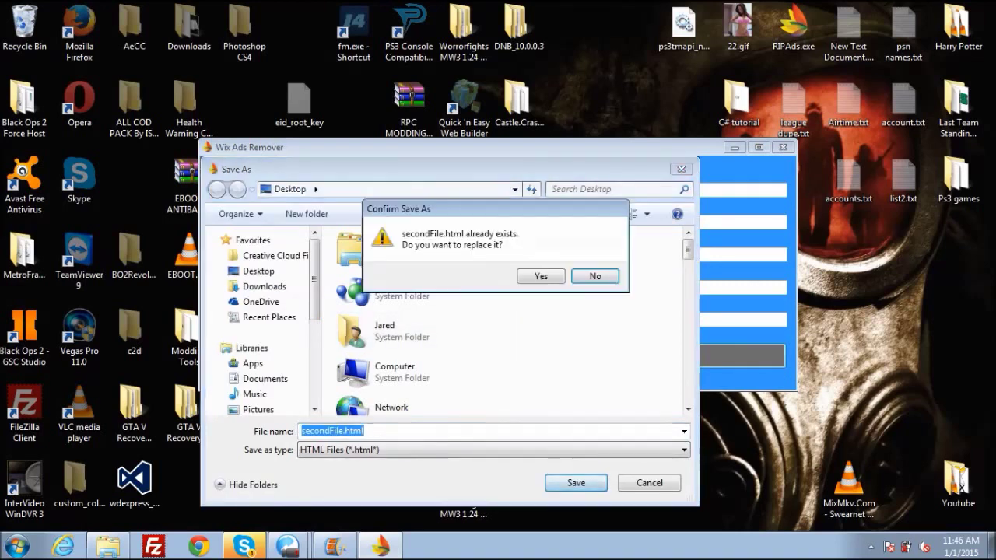
pyautogui.press('y')
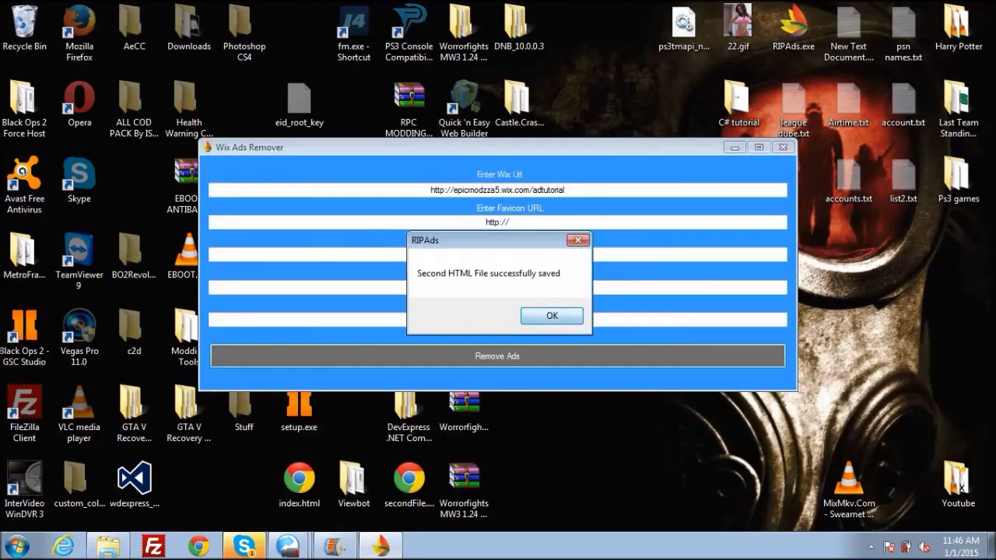
pyautogui.press('Return')
pyautogui.press('Return')
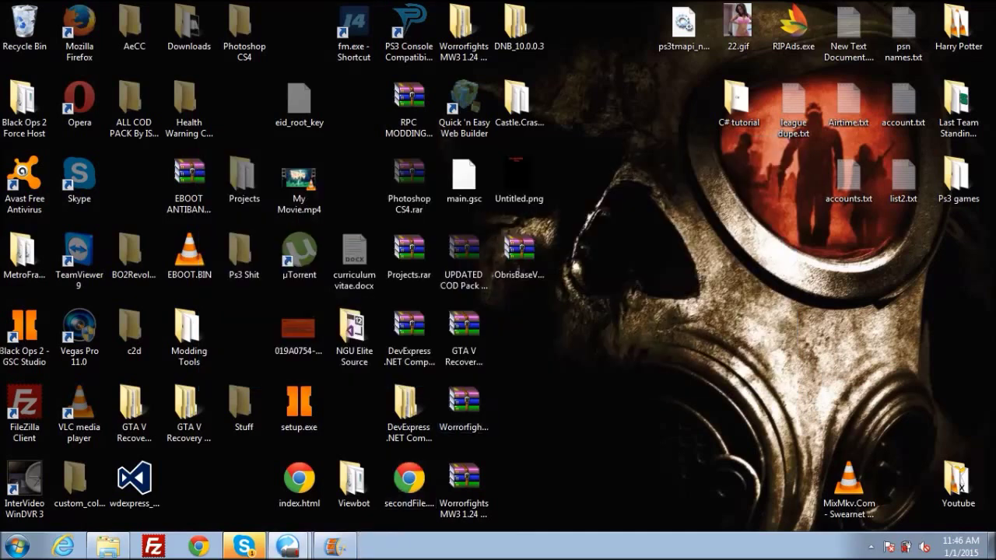
# Place index.html and secondFile.html side by side on the desktop and select both
pyautogui.moveTo(410, 483); pyautogui.dragTo(629, 329)
pyautogui.moveTo(272, 519); pyautogui.dragTo(689, 314)
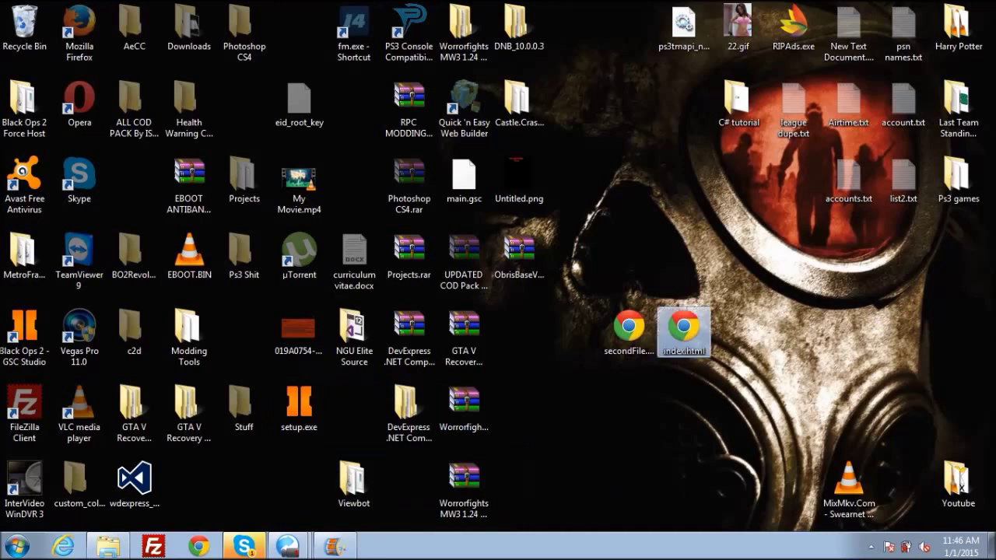
pyautogui.click(628, 329)
pyautogui.moveTo(628, 329); pyautogui.dragTo(737, 329)
pyautogui.moveTo(627, 289); pyautogui.dragTo(700, 327)
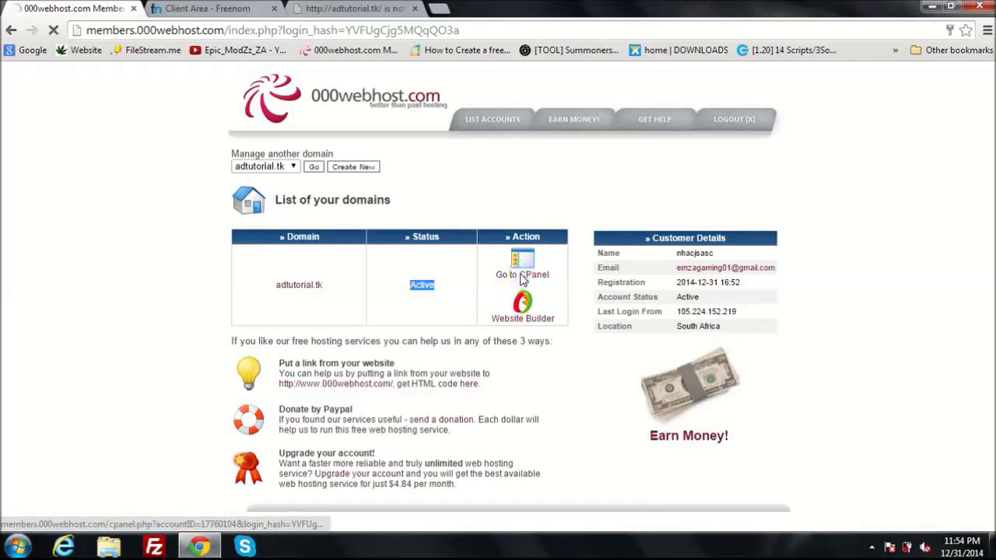
# Open the adtutorial.tk cPanel and launch its File Manager from the Files section
pyautogui.click(518, 268)
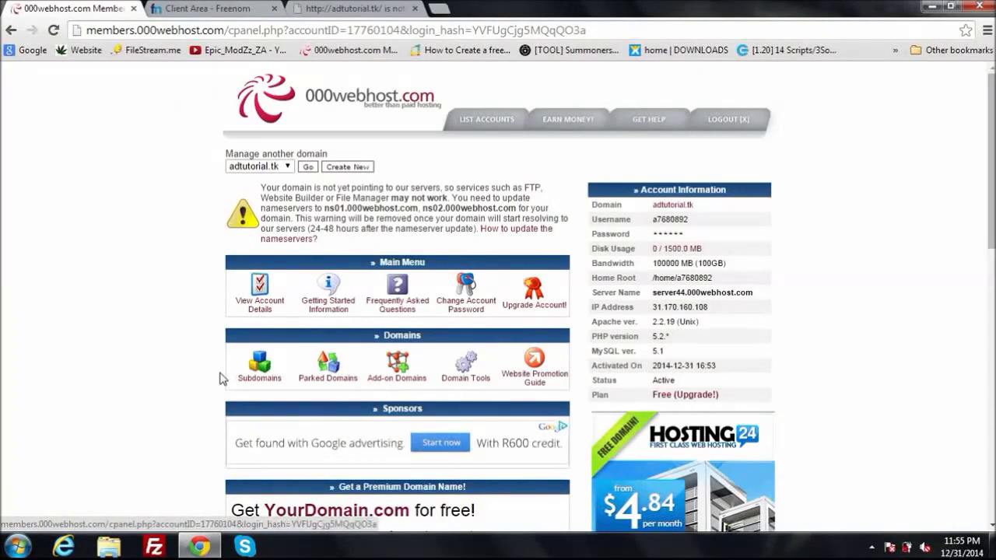
pyautogui.scroll(-4, 220, 378)
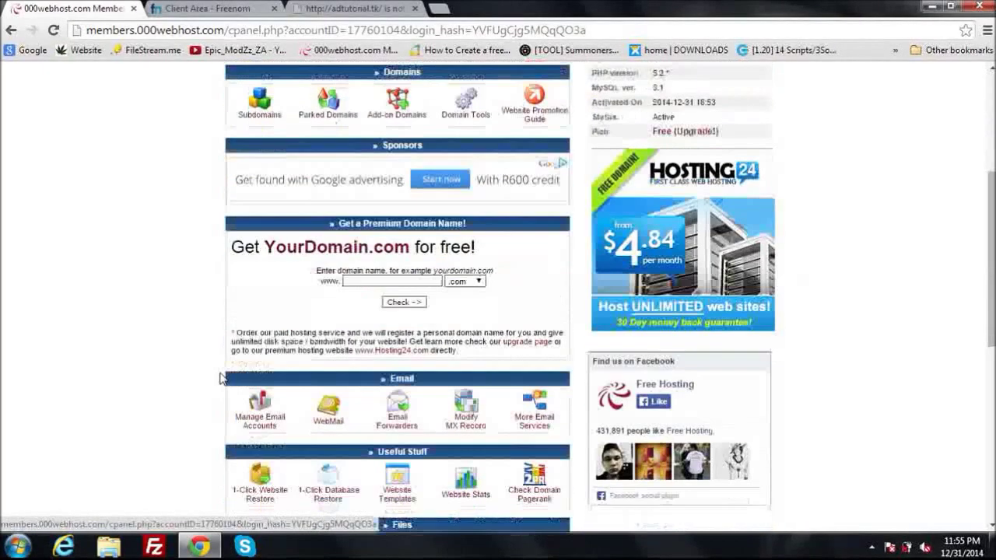
pyautogui.scroll(-3, 221, 379)
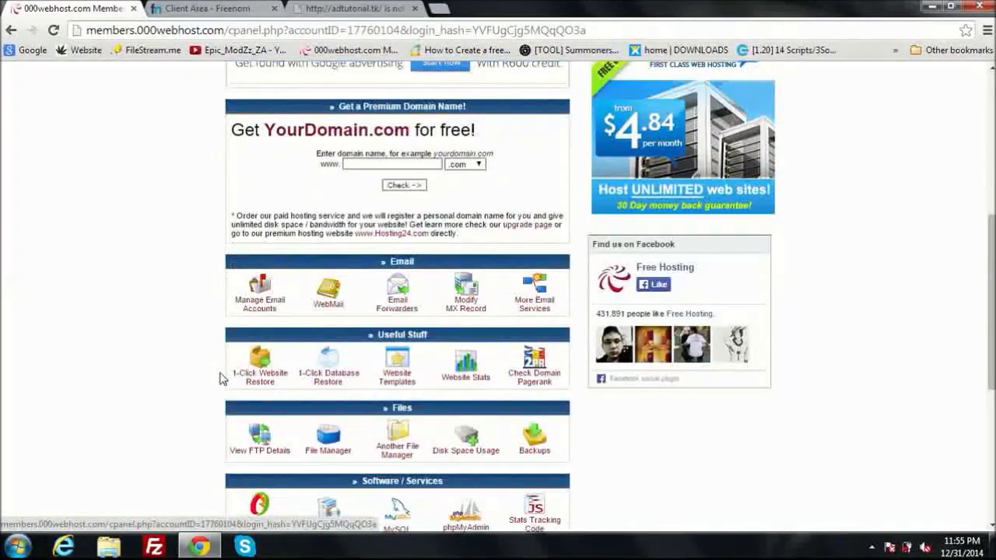
pyautogui.click(333, 449)
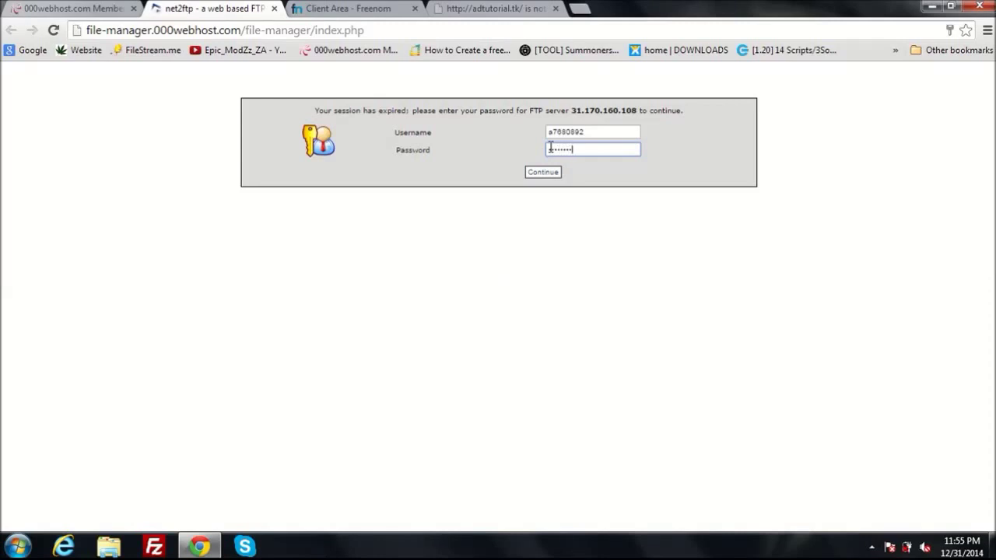
# Log in to the net2ftp File Manager and open public_html without saving the FTP password
pyautogui.click(549, 173)
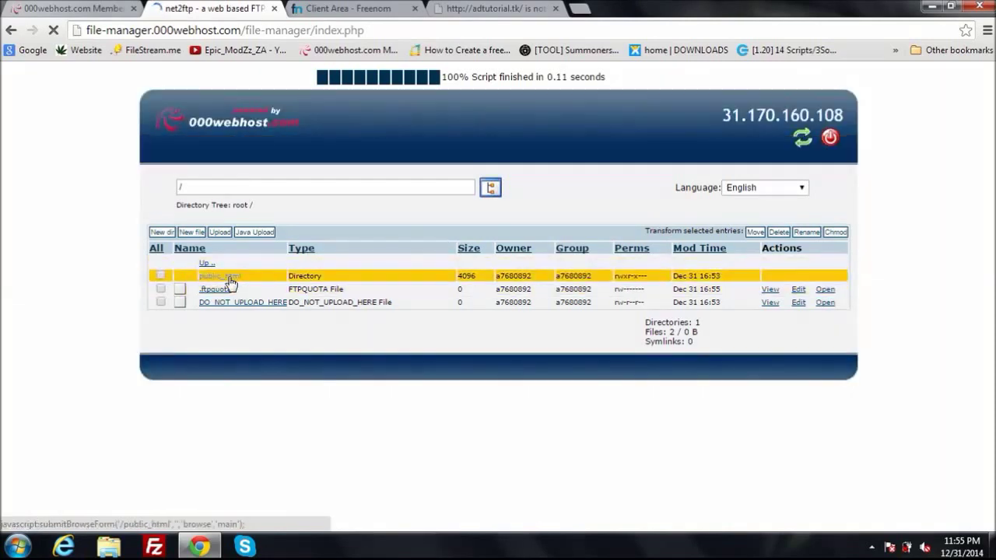
pyautogui.click(229, 278)
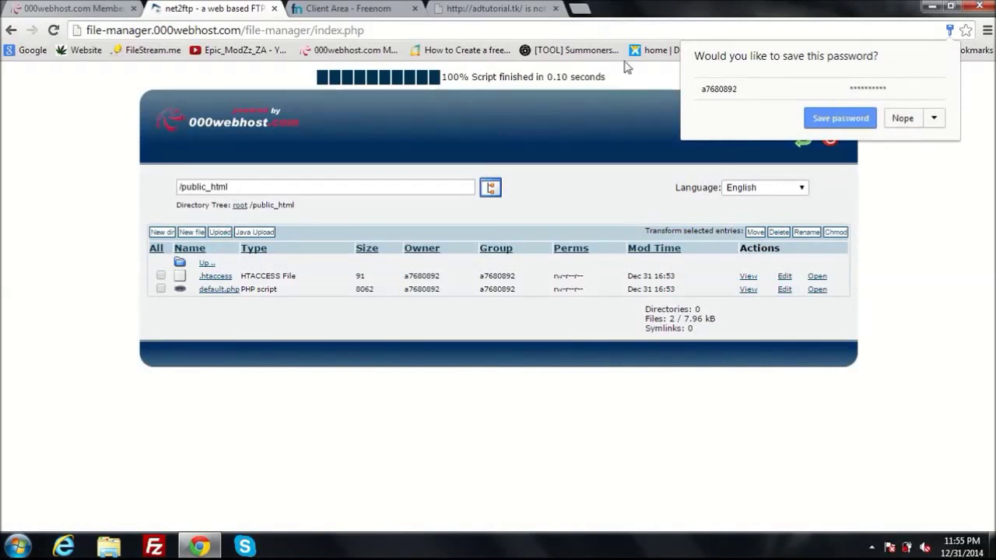
pyautogui.click(899, 116)
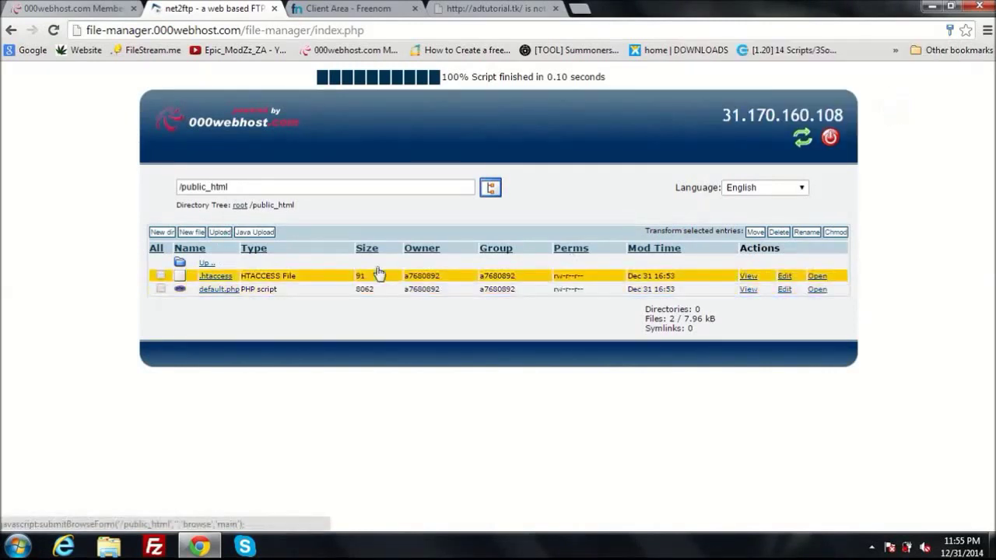
# Attach index.html from the Documents library to the upload form
pyautogui.click(220, 232)
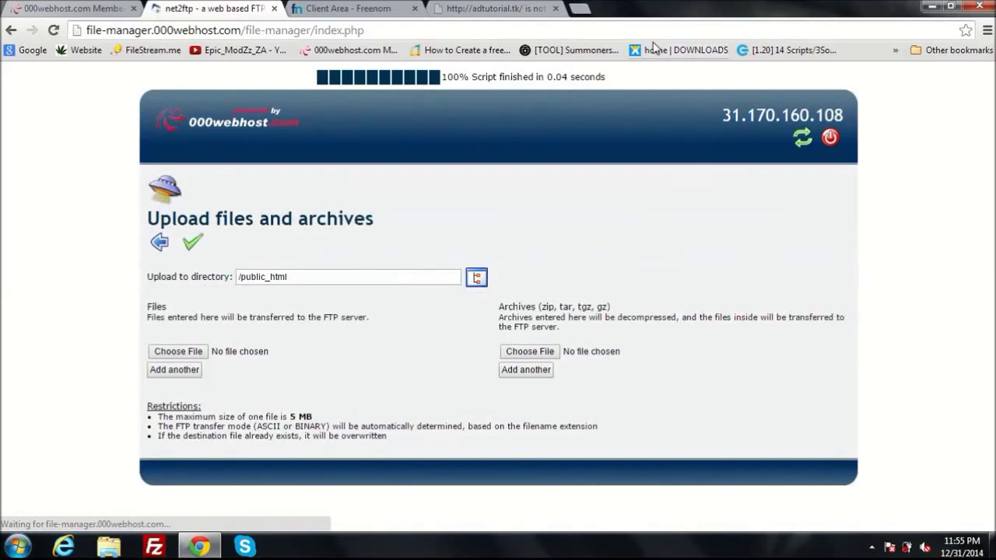
pyautogui.click(195, 354)
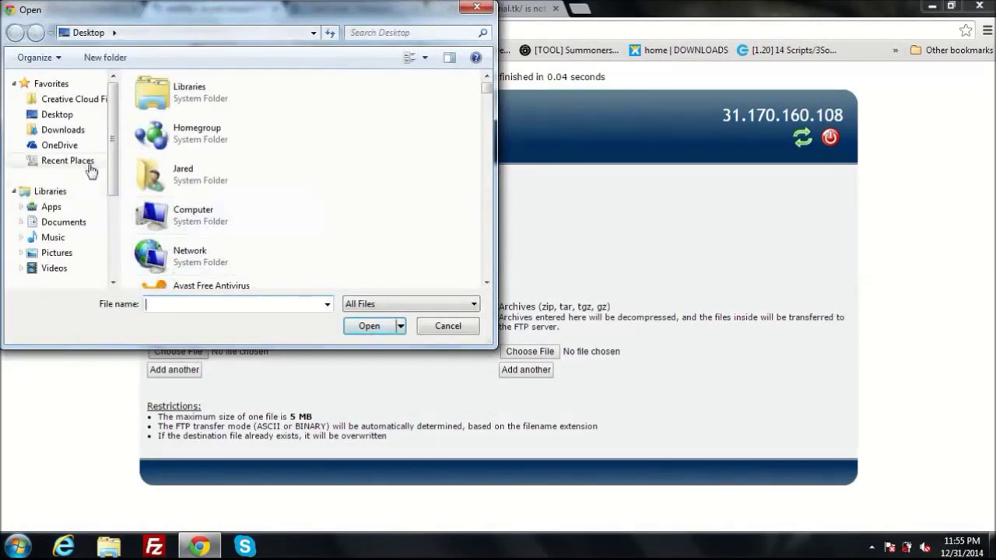
pyautogui.click(49, 221)
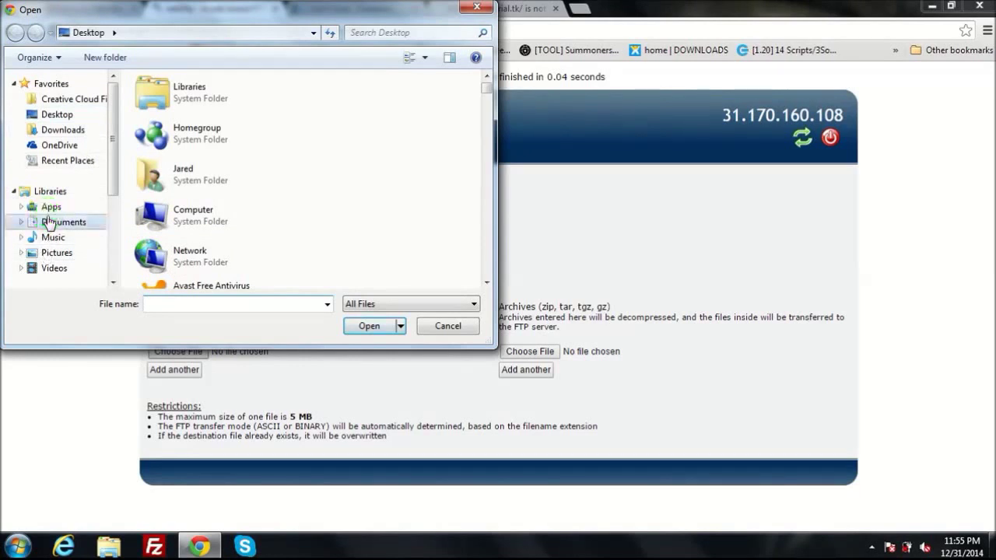
pyautogui.moveTo(487, 133); pyautogui.dragTo(485, 212)
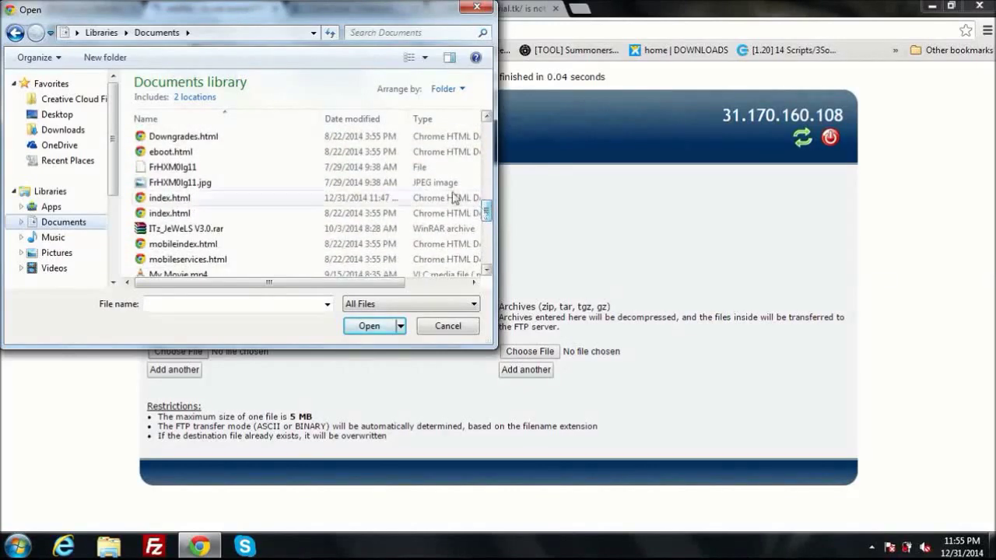
pyautogui.click(300, 198)
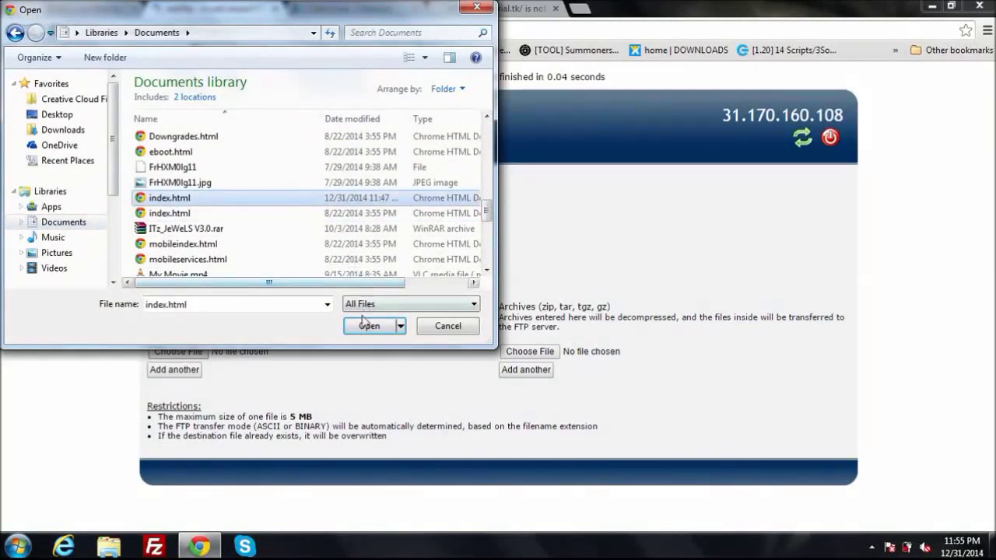
pyautogui.click(364, 328)
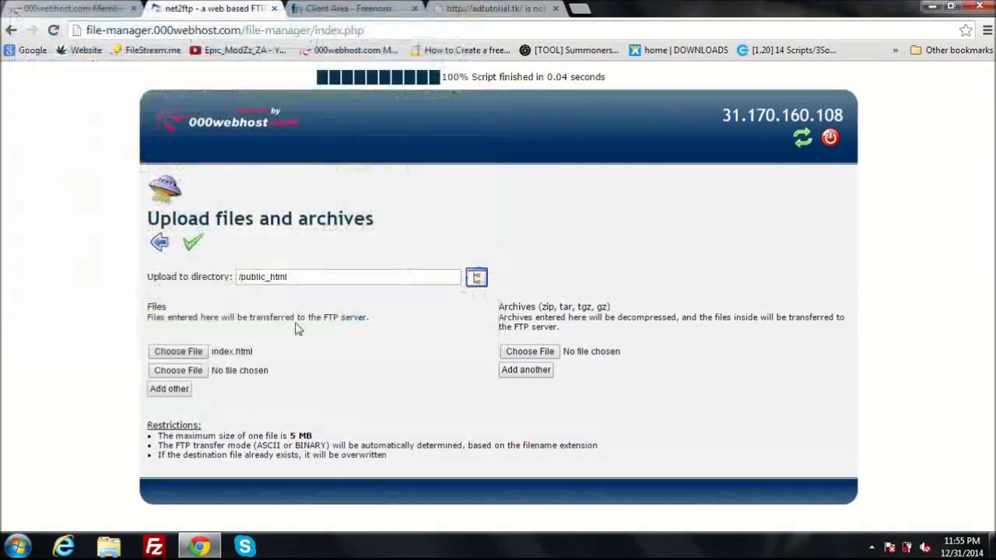
# Attach secondFile.html, upload both files to public_html, and log out
pyautogui.click(198, 372)
pyautogui.moveTo(485, 136); pyautogui.dragTo(484, 257)
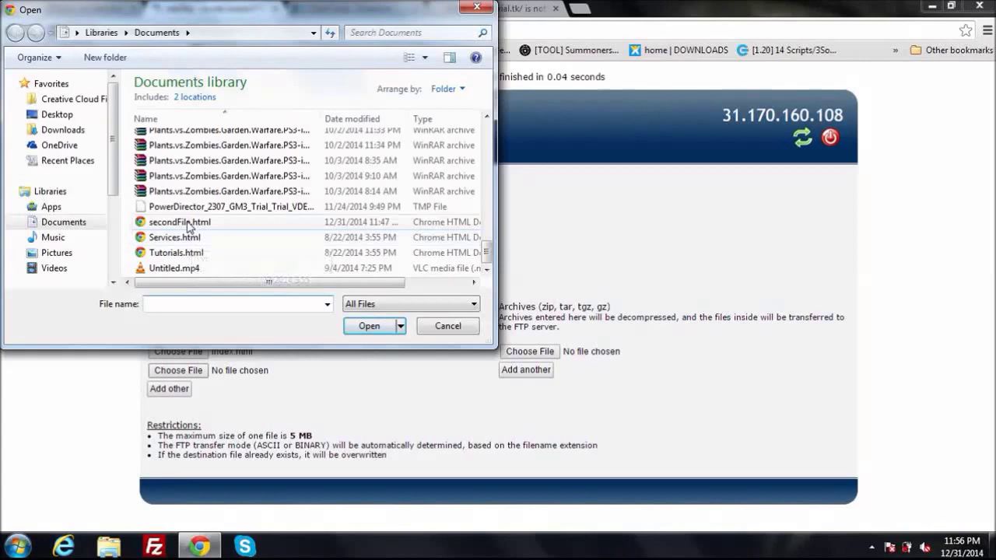
pyautogui.click(180, 223)
pyautogui.click(362, 327)
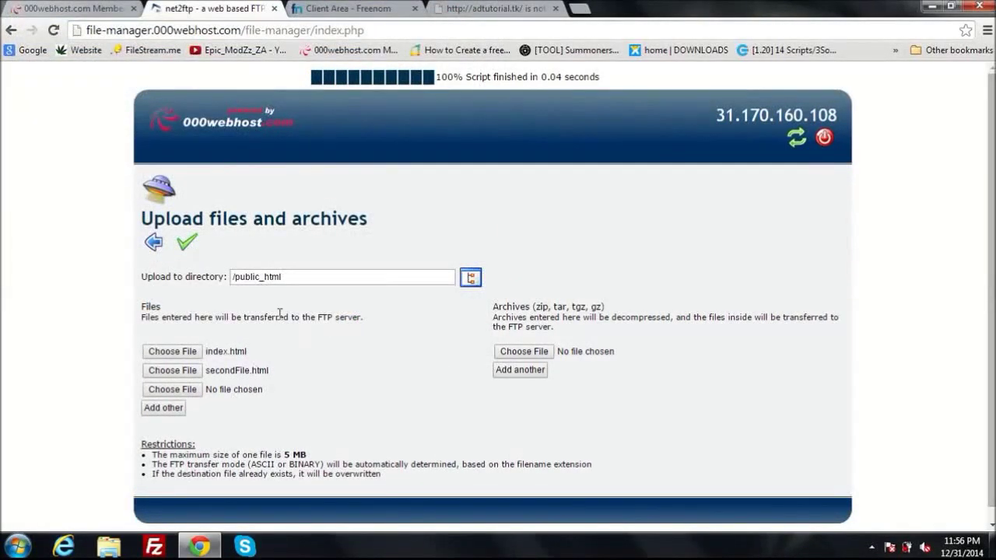
pyautogui.click(190, 253)
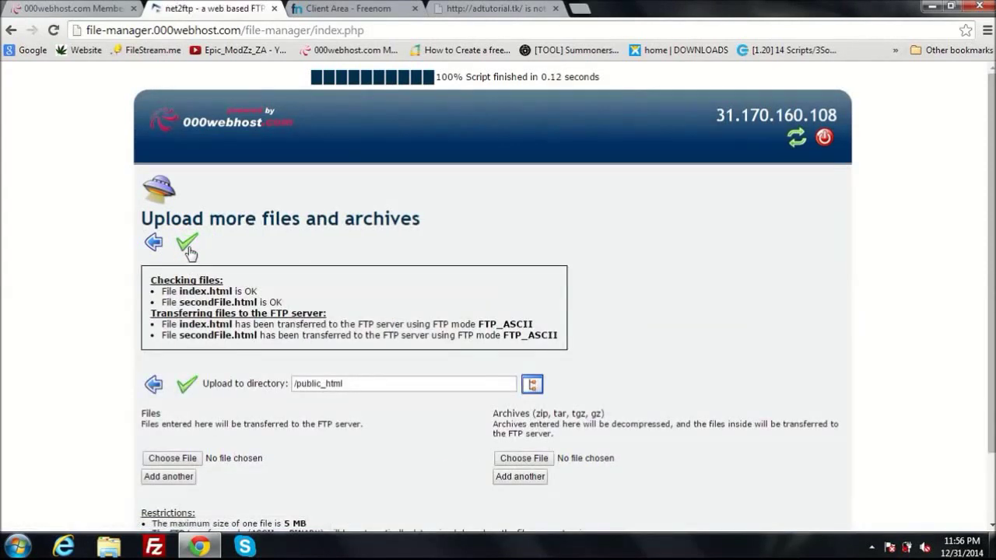
pyautogui.click(826, 143)
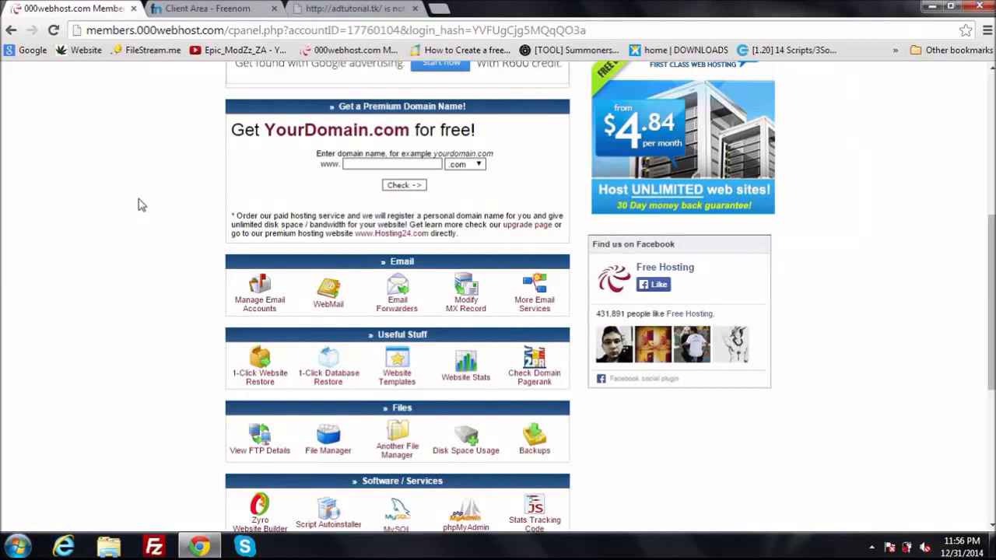
# Copy ns01.000webhost.com from the control panel into Freenom's Nameserver 1 field
pyautogui.scroll(5, 159, 301)
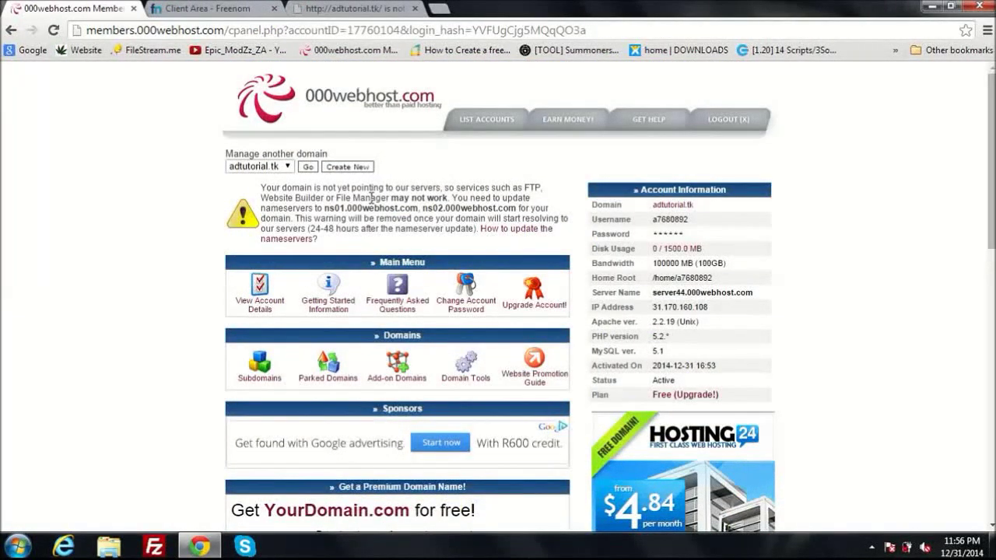
pyautogui.moveTo(326, 208); pyautogui.dragTo(420, 208)
pyautogui.hotkey('ctrl', 'c')
pyautogui.rightClick(420, 208)
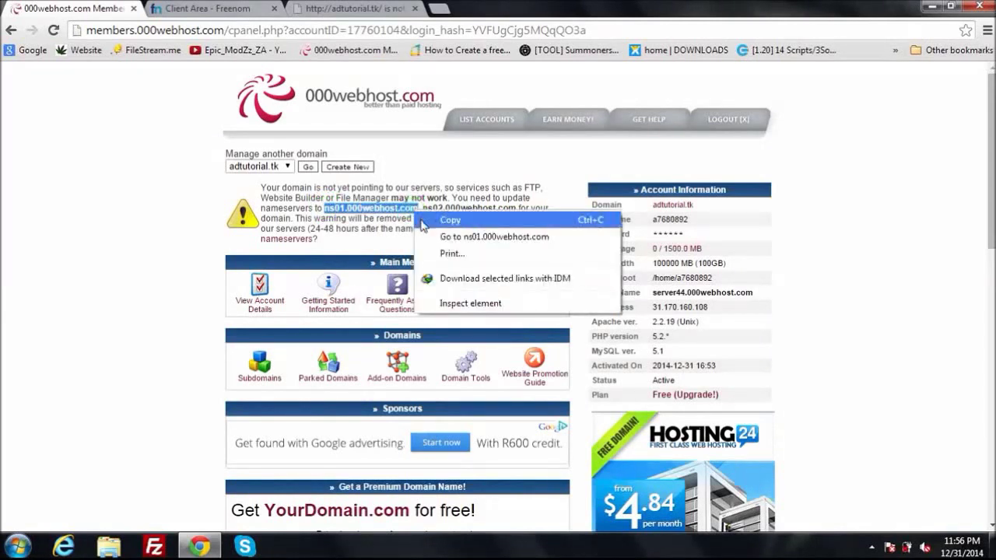
pyautogui.click(421, 215)
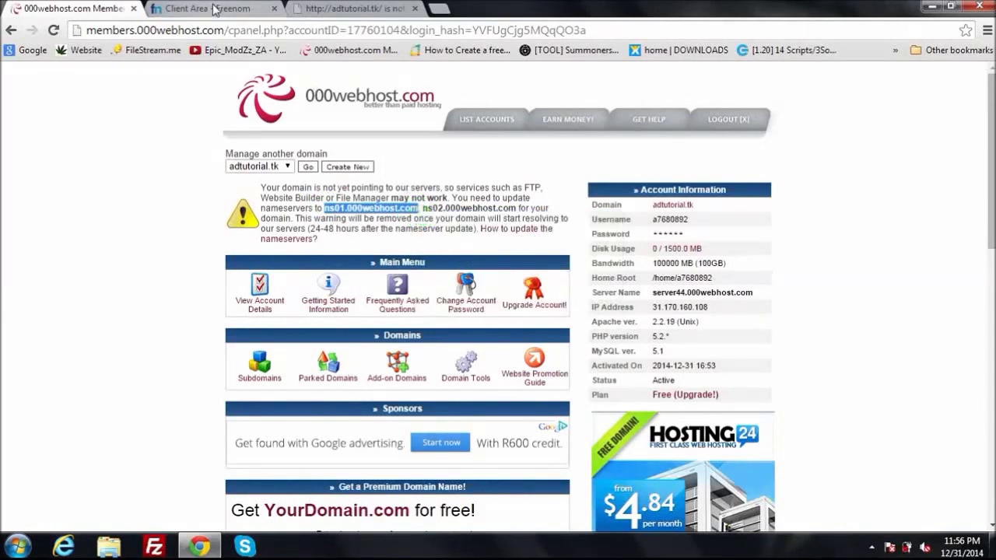
pyautogui.click(206, 8)
pyautogui.click(459, 340)
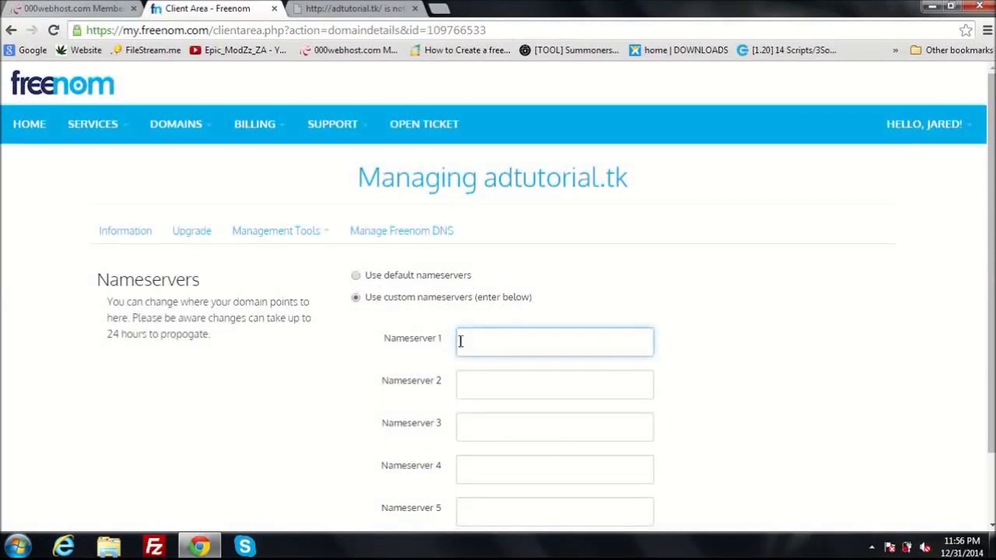
pyautogui.hotkey('ctrl', 'v')
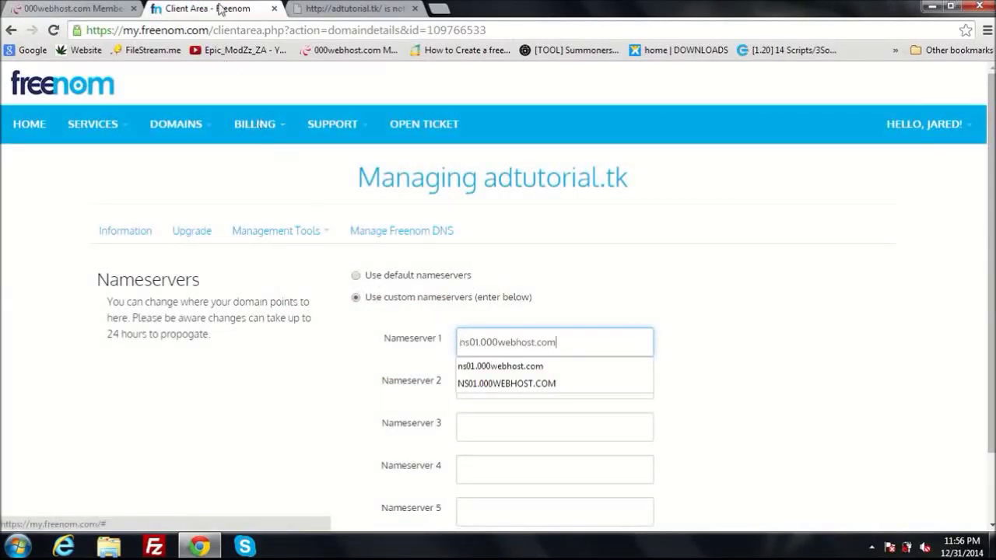
# Paste ns02.000webhost.com into Nameserver 2 and save the custom nameservers
pyautogui.click(94, 9)
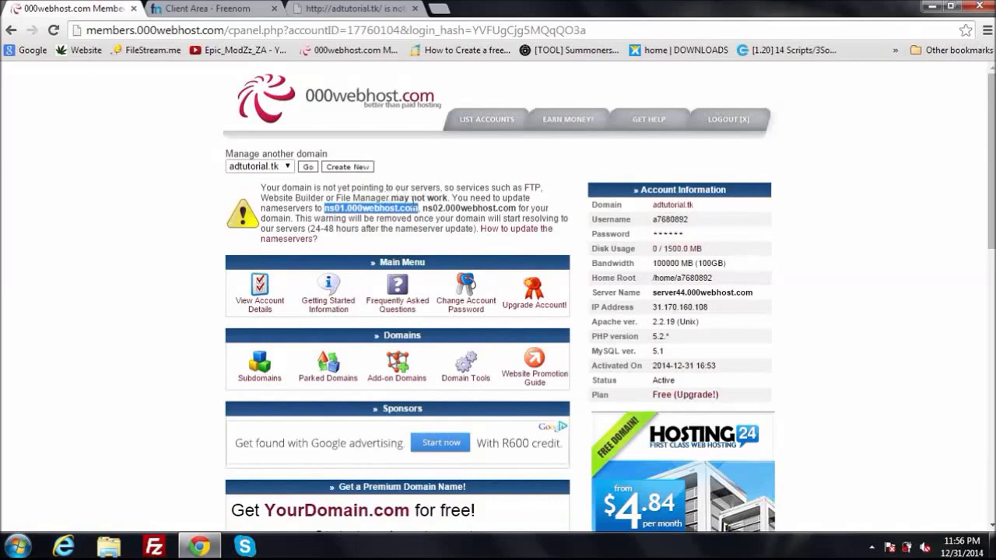
pyautogui.moveTo(422, 209); pyautogui.dragTo(513, 208)
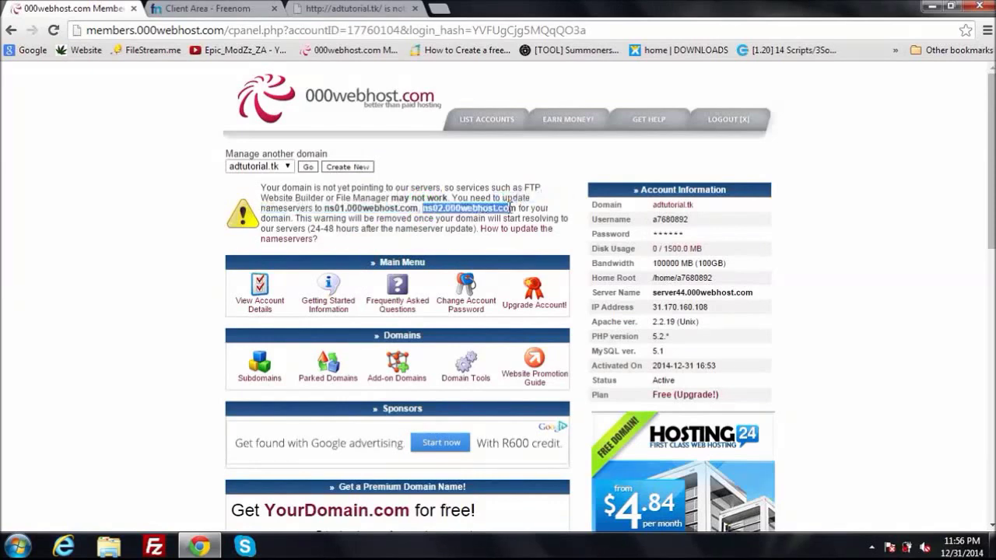
pyautogui.rightClick(515, 209)
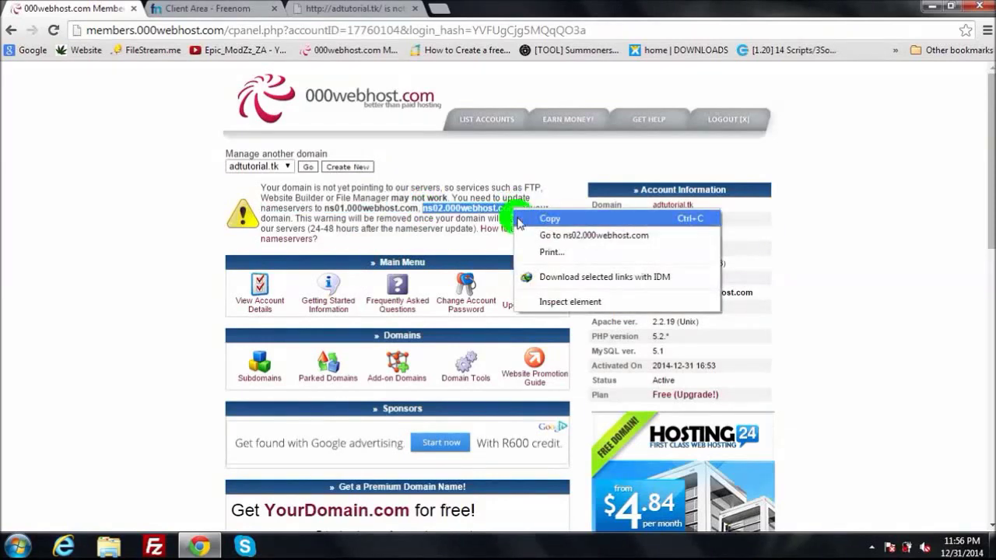
pyautogui.click(518, 217)
pyautogui.click(217, 7)
pyautogui.click(474, 385)
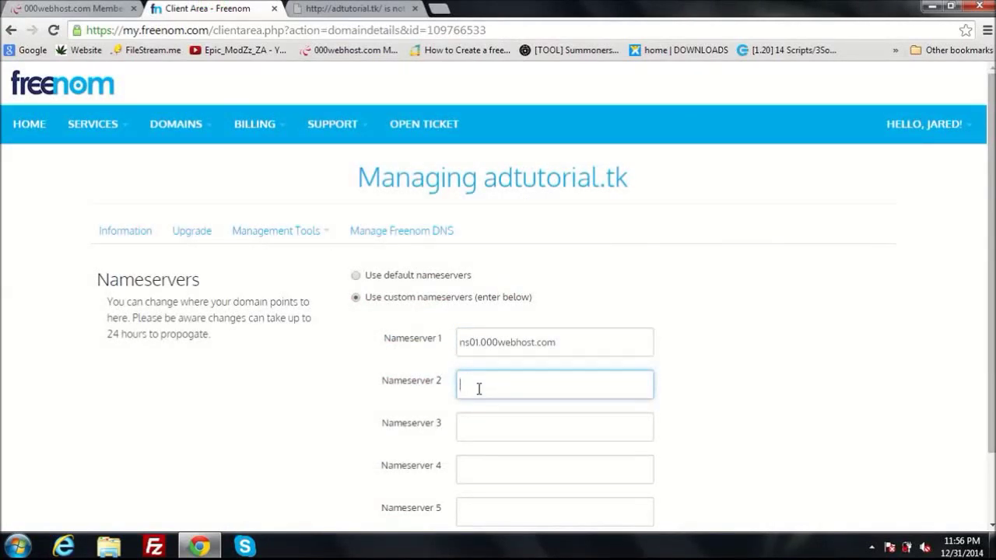
pyautogui.hotkey('ctrl', 'v')
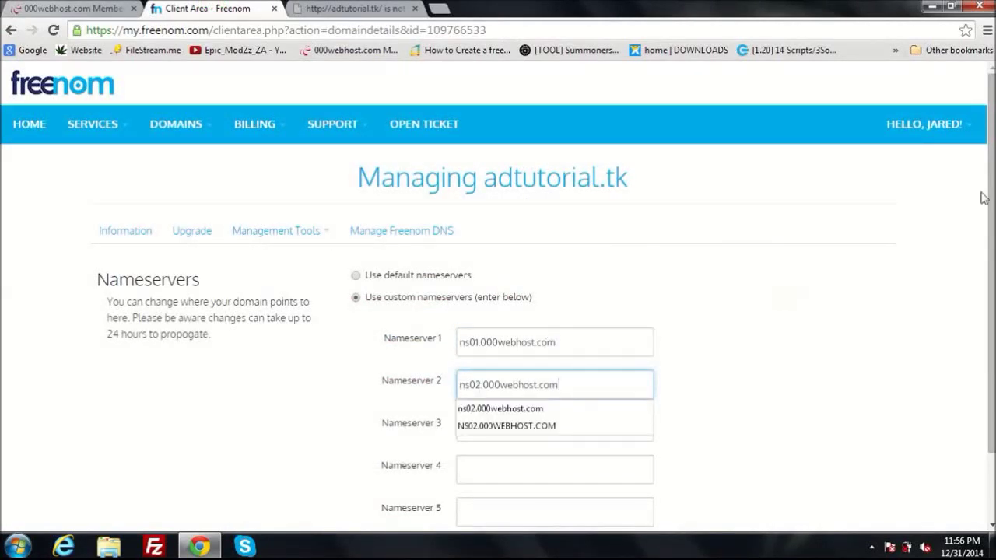
pyautogui.scroll(-2, 588, 387)
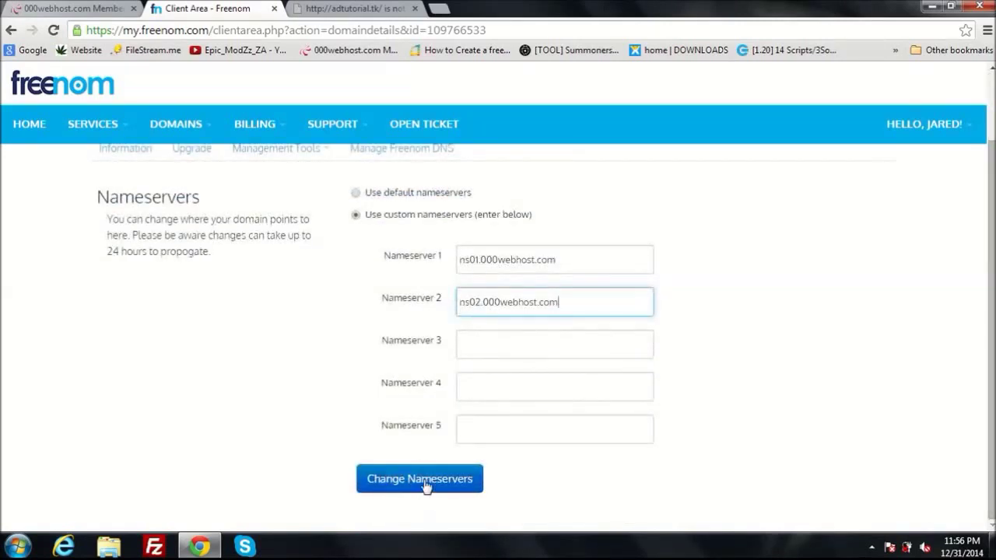
pyautogui.click(425, 484)
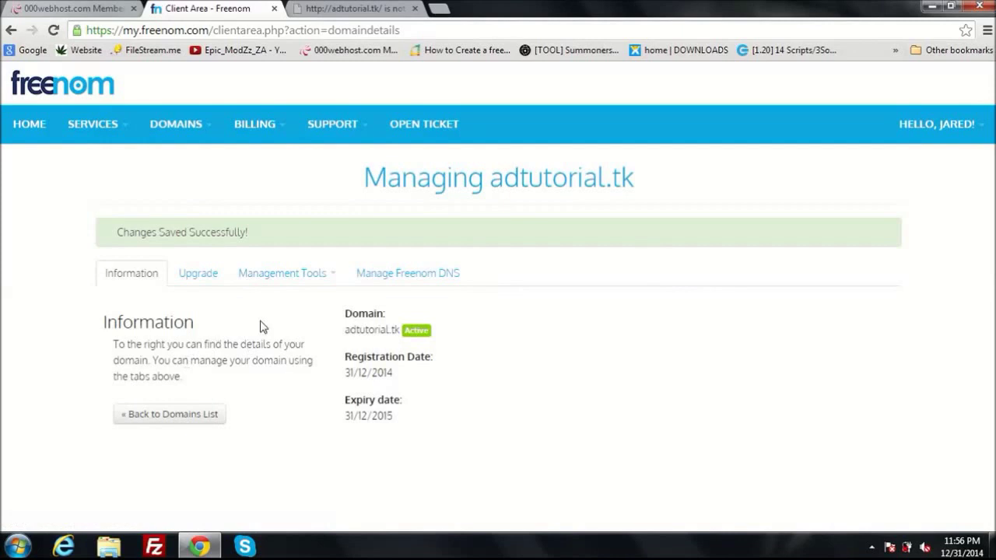
pyautogui.click(88, 7)
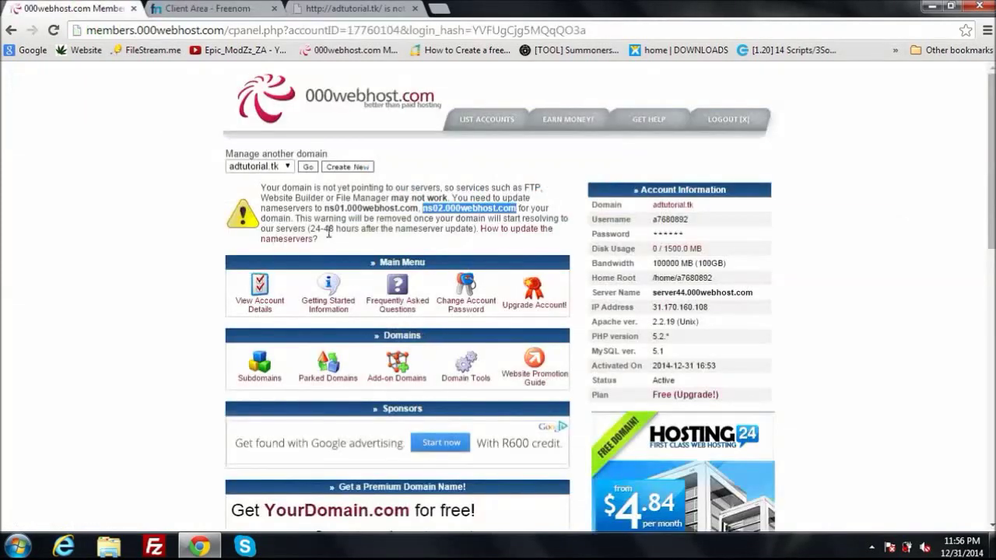
# Note the 24-48 hour propagation warning, then reload adtutorial.tk
pyautogui.moveTo(518, 207); pyautogui.dragTo(484, 233)
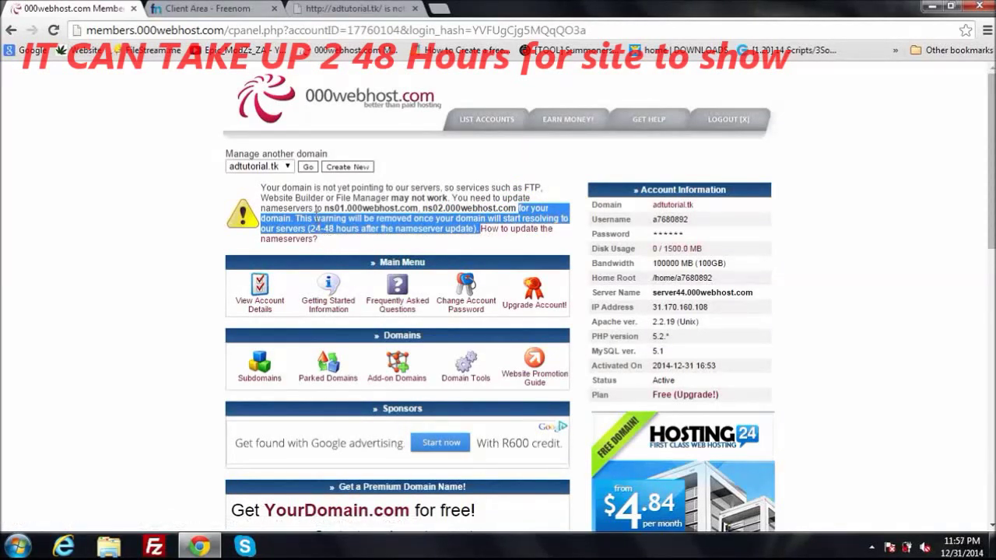
pyautogui.click(200, 200)
pyautogui.click(342, 9)
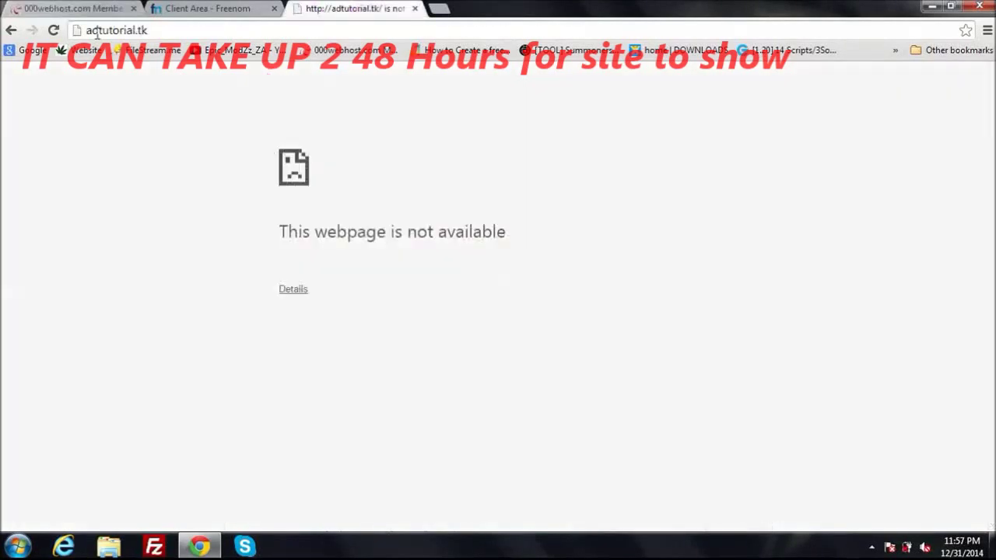
pyautogui.click(52, 30)
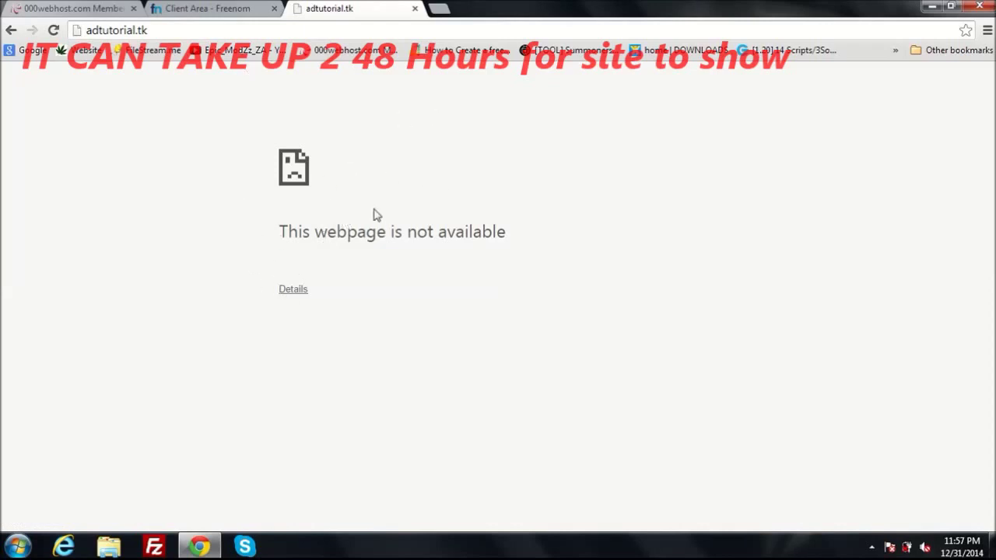
# Close the Freenom client area tab and reload adtutorial.tk again, still unavailable
pyautogui.click(74, 7)
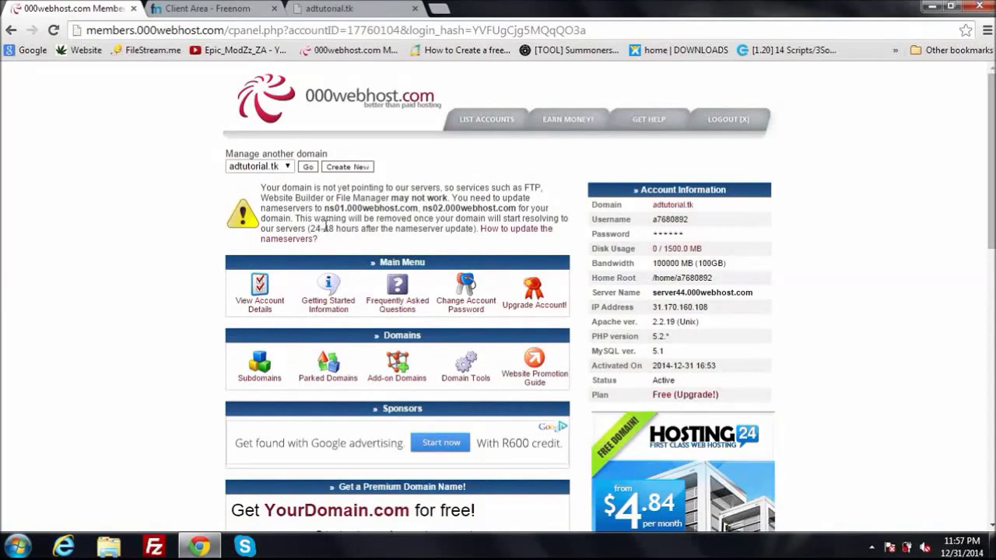
pyautogui.click(231, 8)
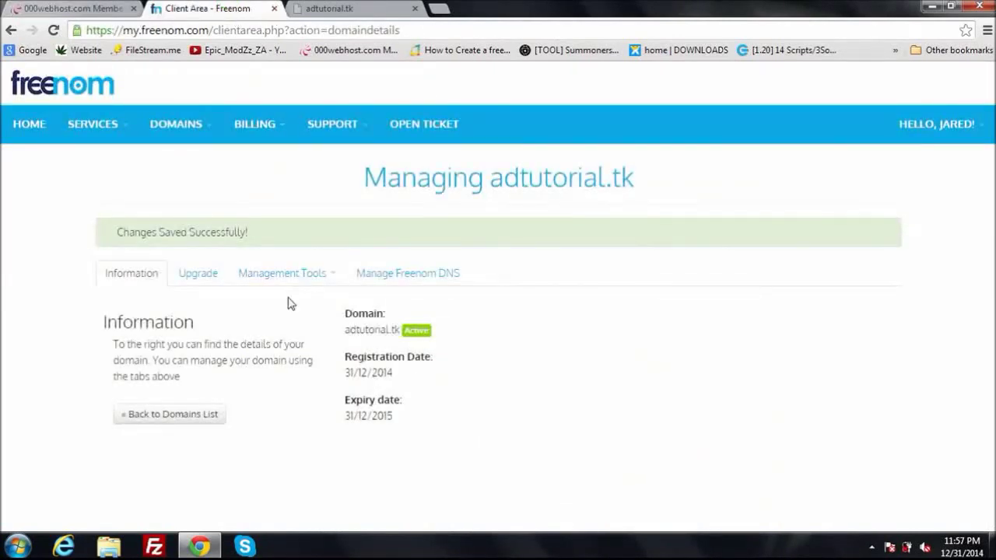
pyautogui.click(274, 9)
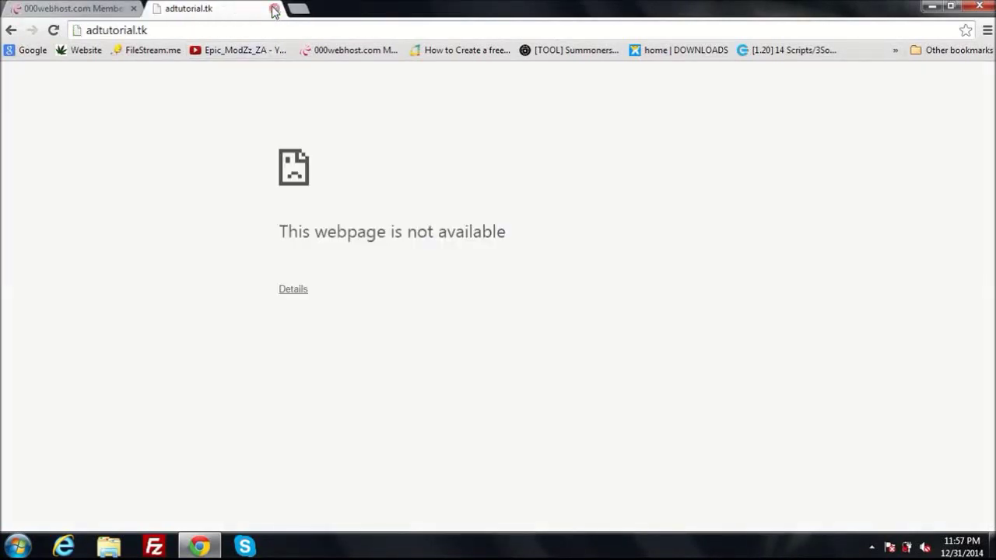
pyautogui.click(201, 30)
pyautogui.press('Return')
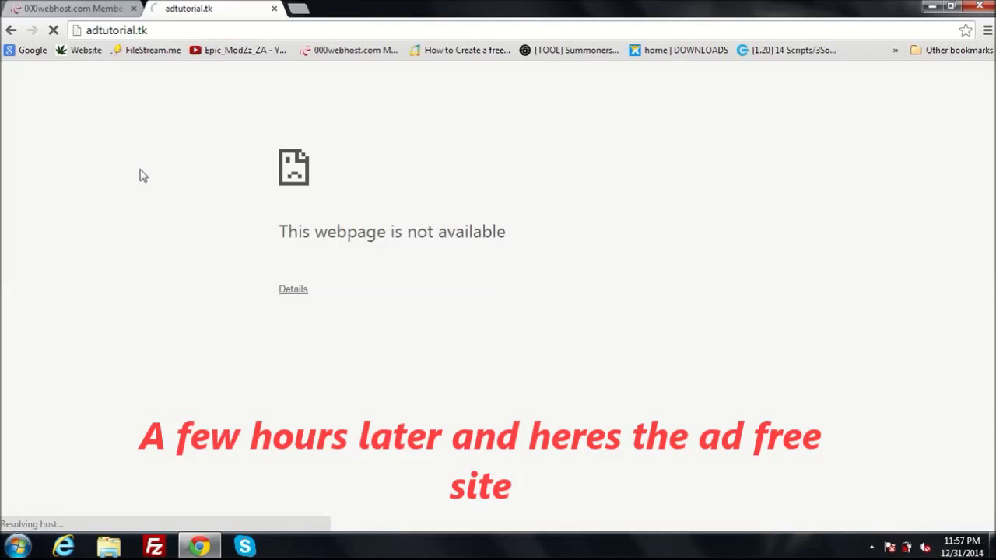
pyautogui.click(89, 31)
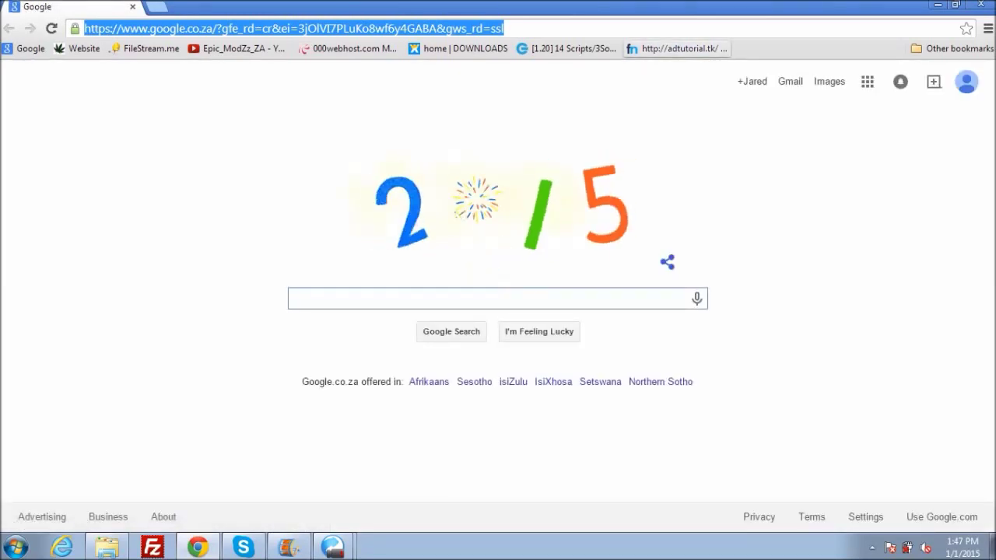
# Load adtutorial.tk, browse the ad-free home page, and go to its BLOG page
pyautogui.write('adtutorial.tk')
pyautogui.press('Return')
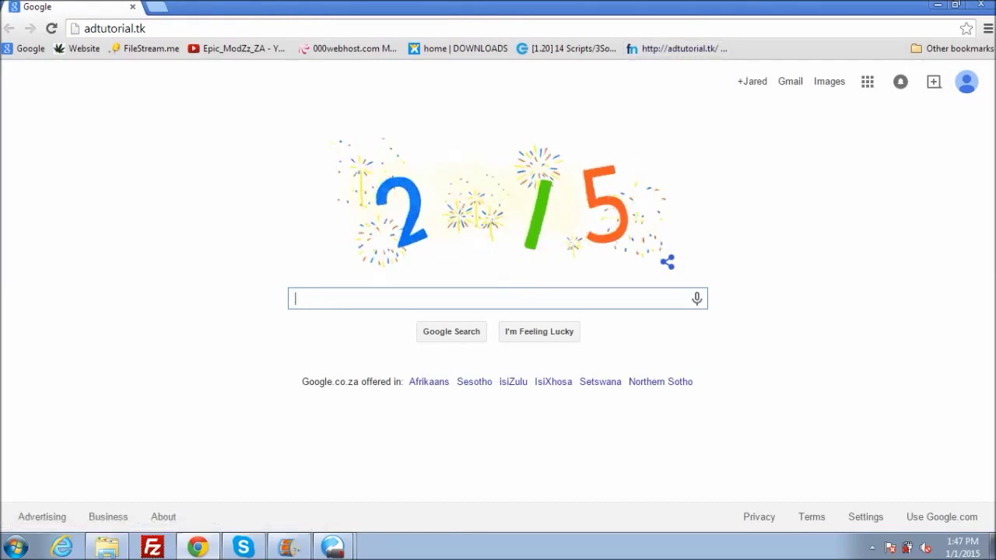
pyautogui.press('F5')
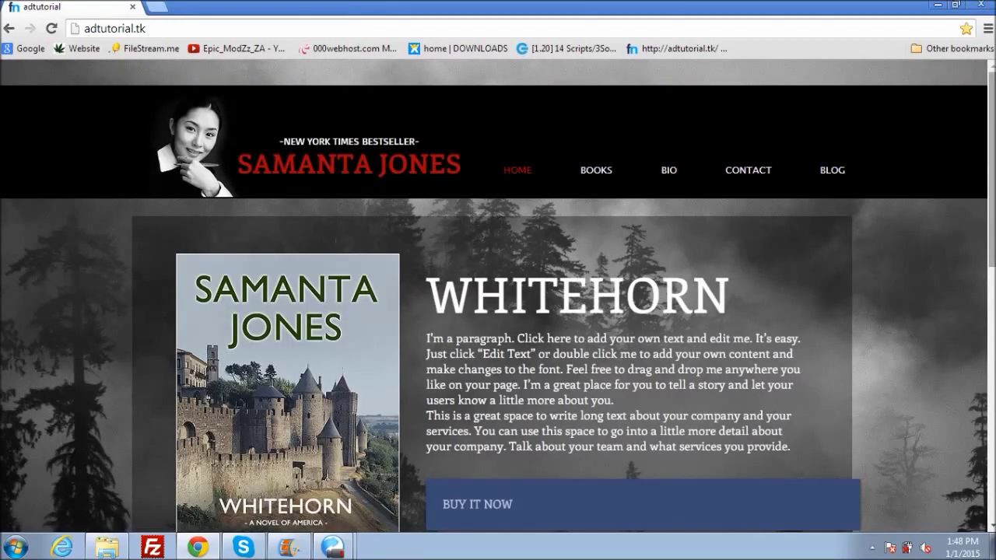
pyautogui.scroll(-2, 498, 295)
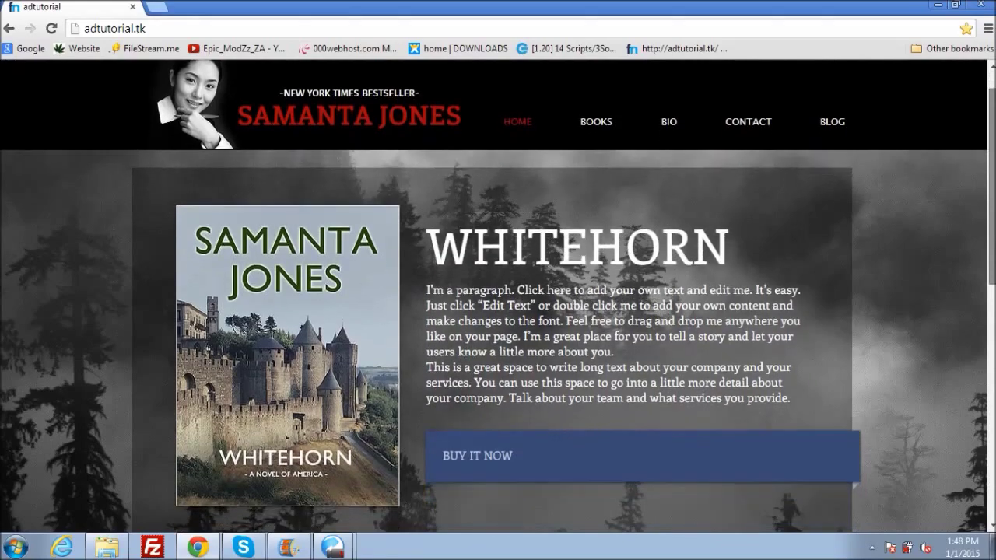
pyautogui.scroll(2, 497, 296)
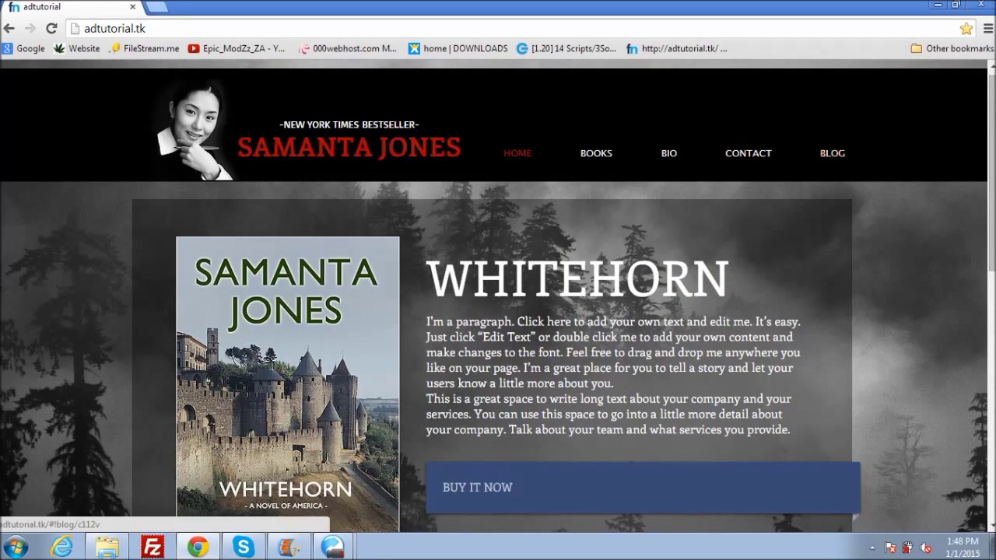
pyautogui.click(832, 152)
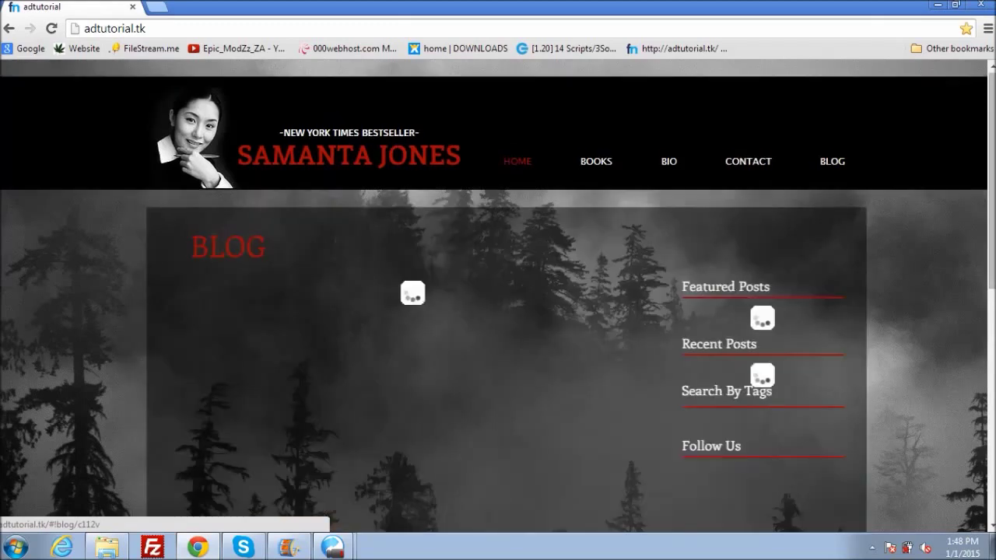